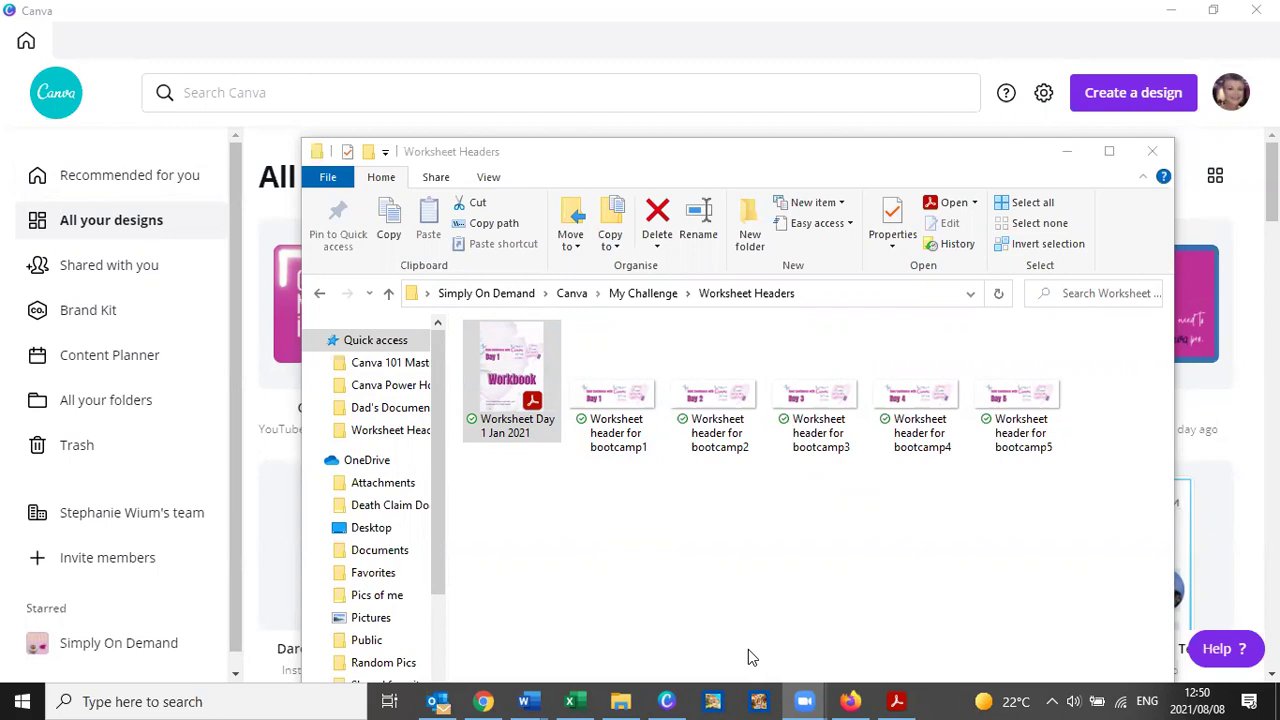
Bring the Workbook PDF forward in Acrobat, zoom its first page to 75%, then minimize Acrobat
{"action": "left_click", "coordinate": [897, 701]}
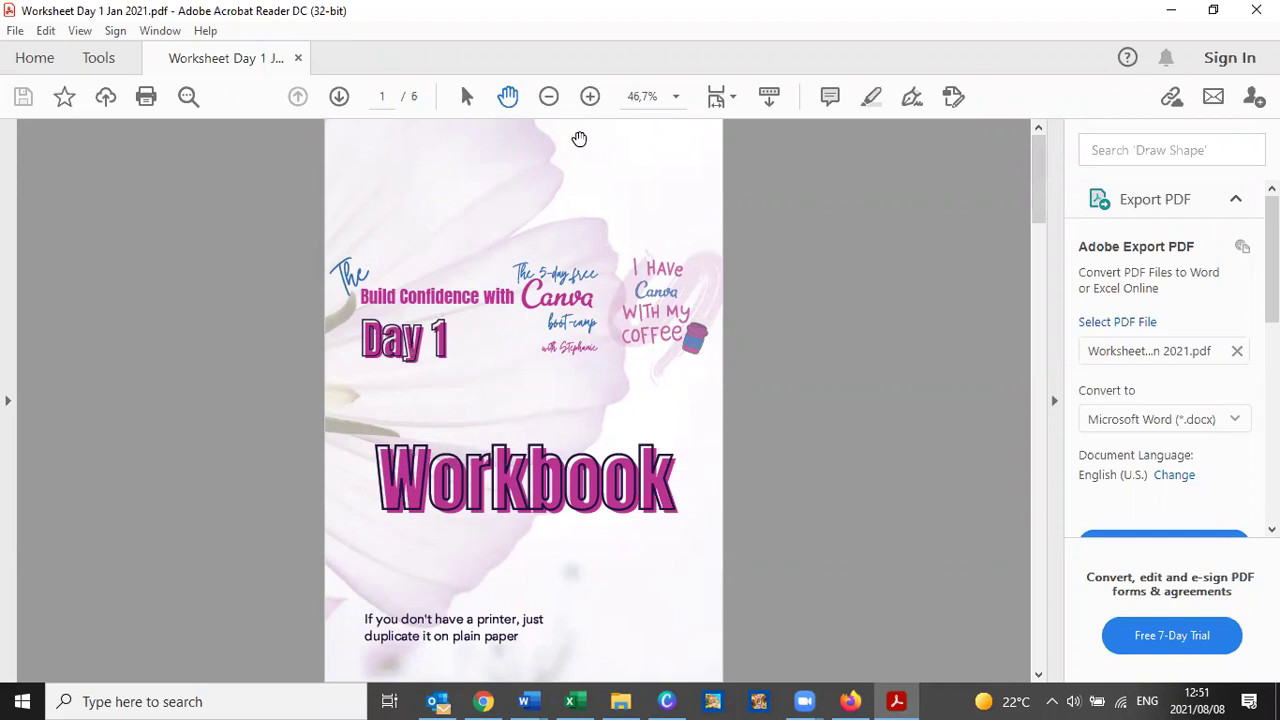
{"action": "left_click", "coordinate": [590, 96]}
{"action": "left_click", "coordinate": [591, 98]}
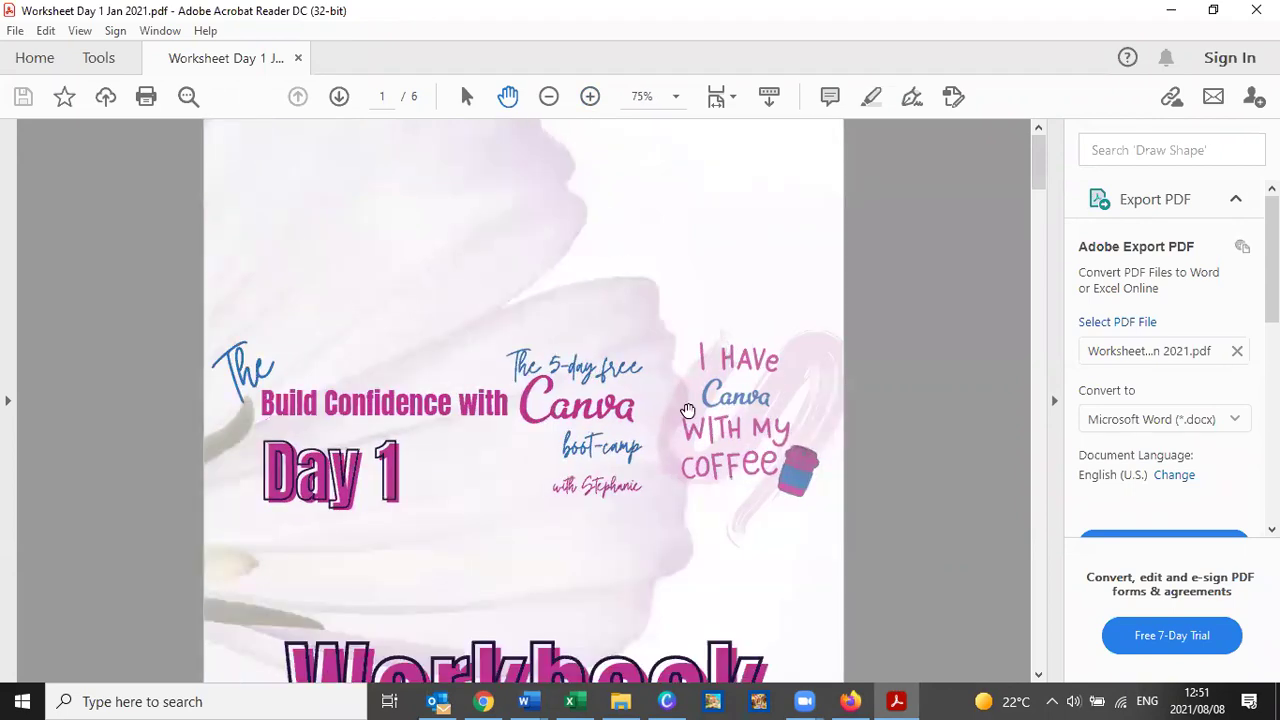
{"action": "scroll", "coordinate": [688, 410], "scroll_direction": "down", "scroll_amount": 2}
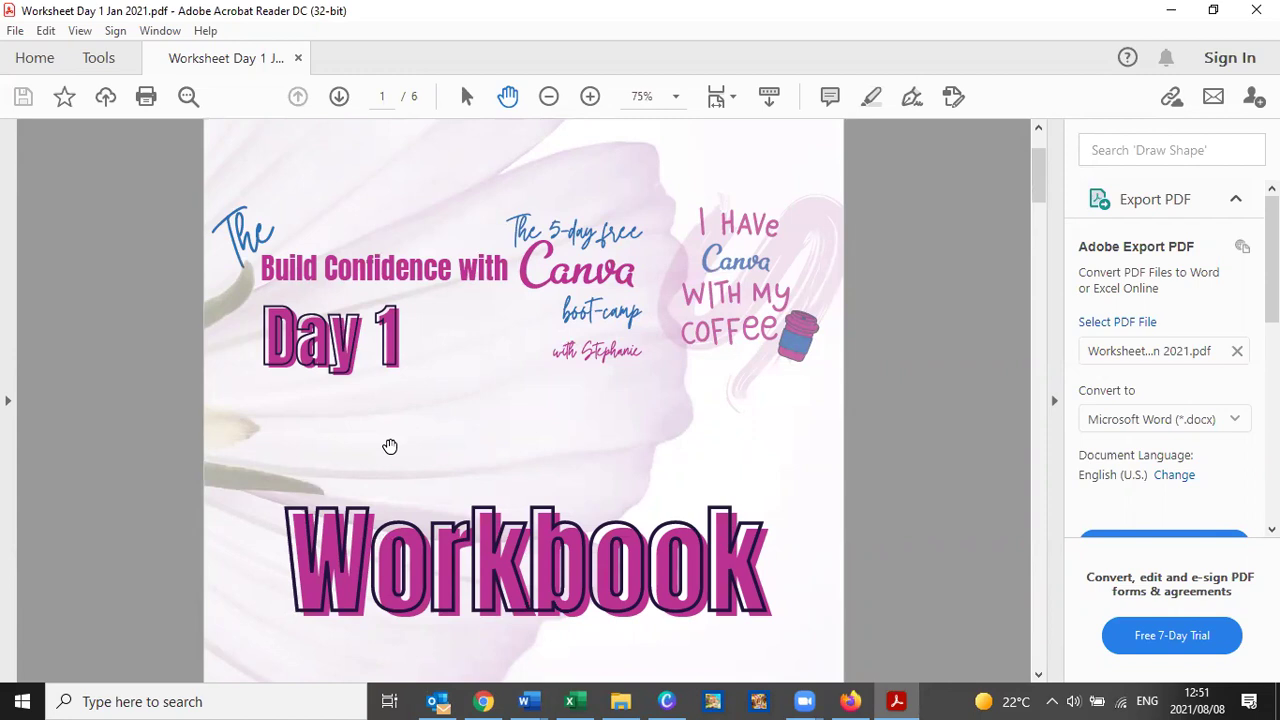
{"action": "left_click", "coordinate": [1171, 10]}
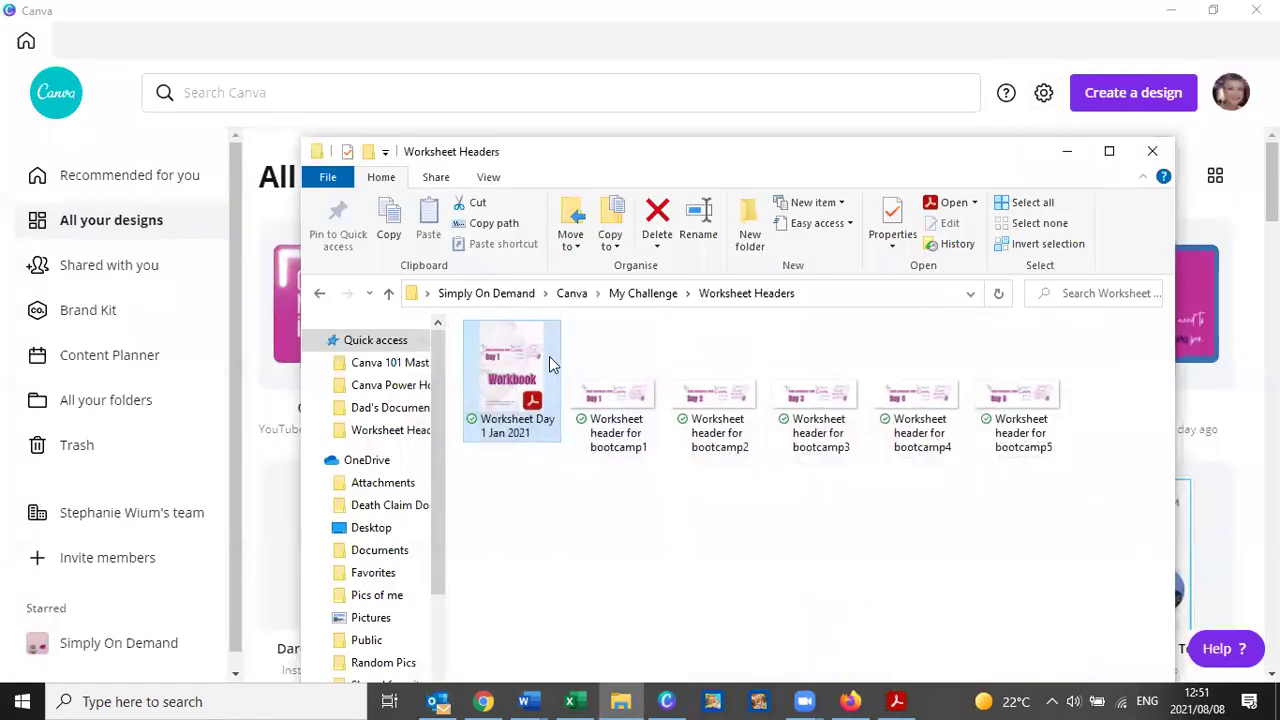
Open Canva's Create a design menu with Import PDF, and bring the Worksheet Headers folder forward
{"action": "left_click", "coordinate": [1131, 93]}
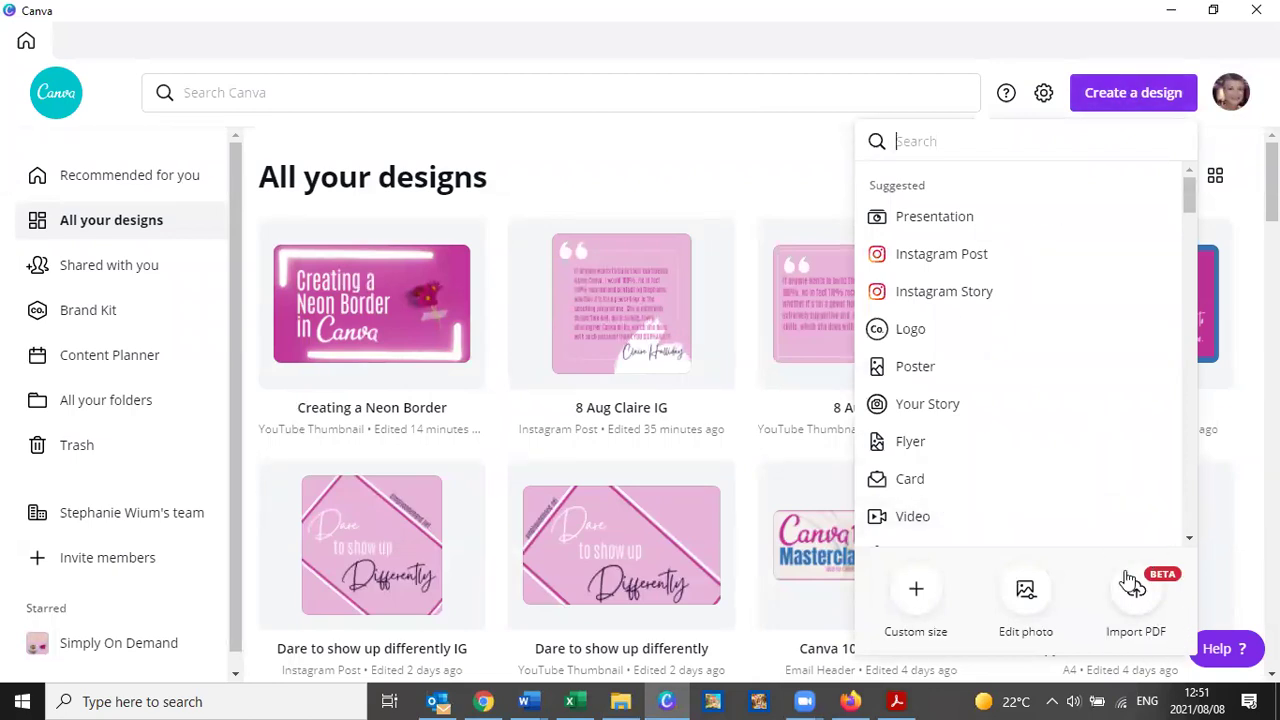
{"action": "left_click", "coordinate": [620, 700]}
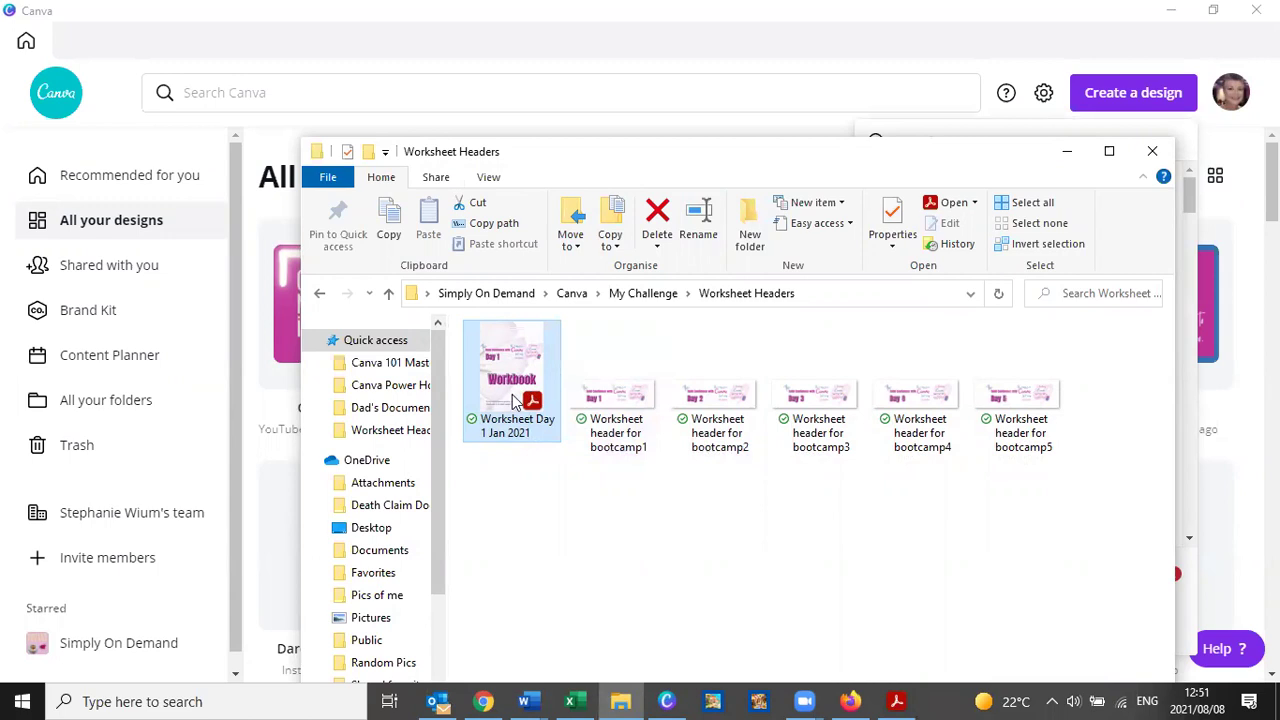
Drop Worksheet Day 1 Jan 2021.pdf onto Canva's All your designs page and close the design menu
{"action": "left_click_drag", "start_coordinate": [516, 400], "coordinate": [173, 381]}
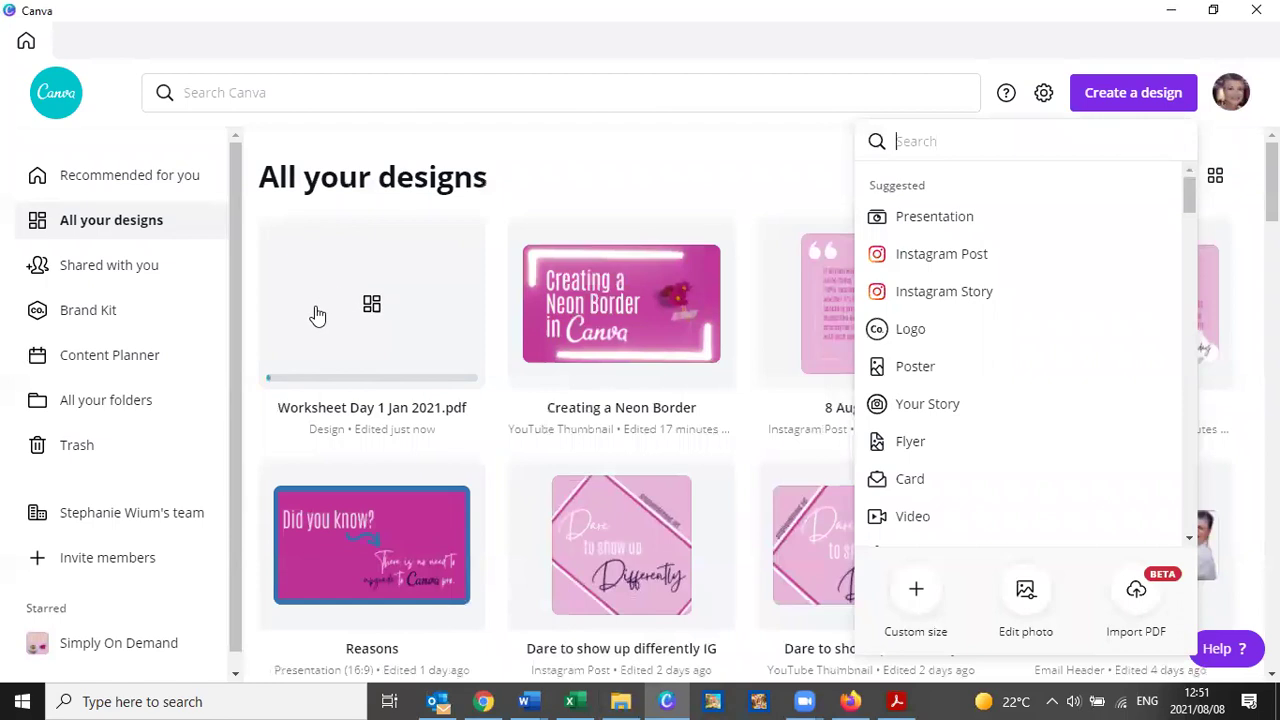
{"action": "left_click", "coordinate": [760, 152]}
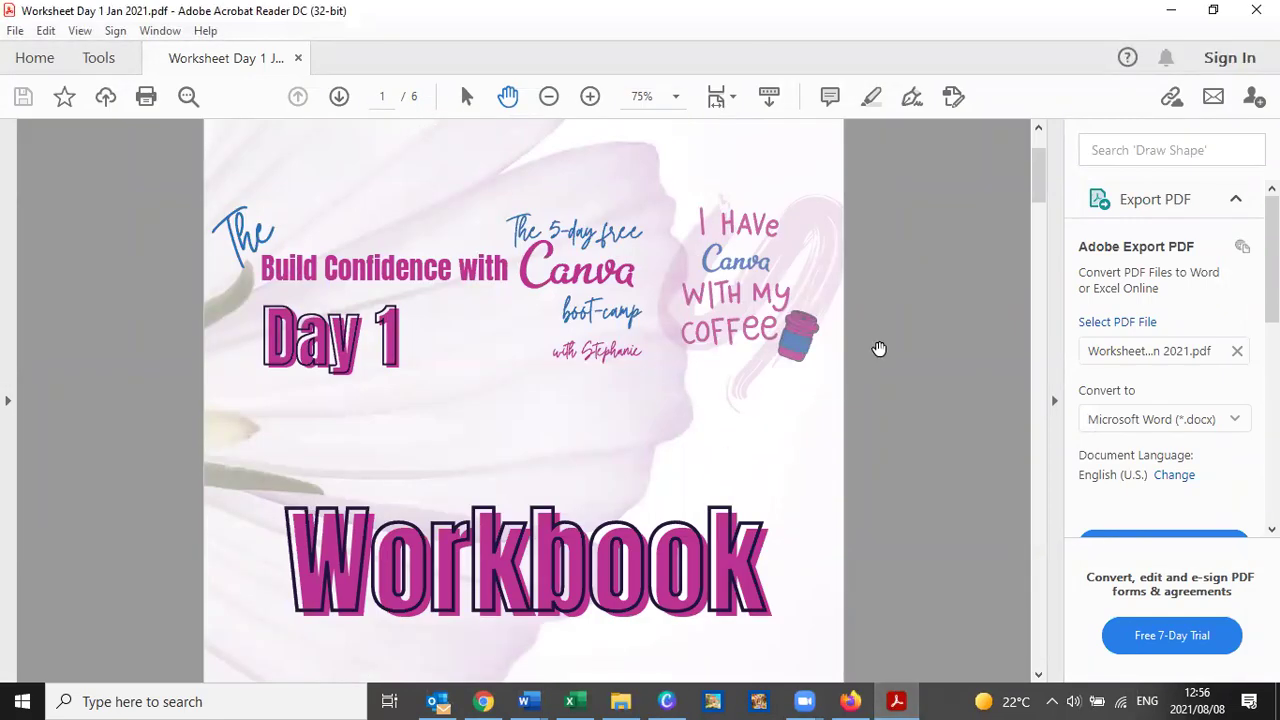
Minimize Acrobat Reader to return to Canva's imported workbook design
{"action": "left_click", "coordinate": [1170, 10]}
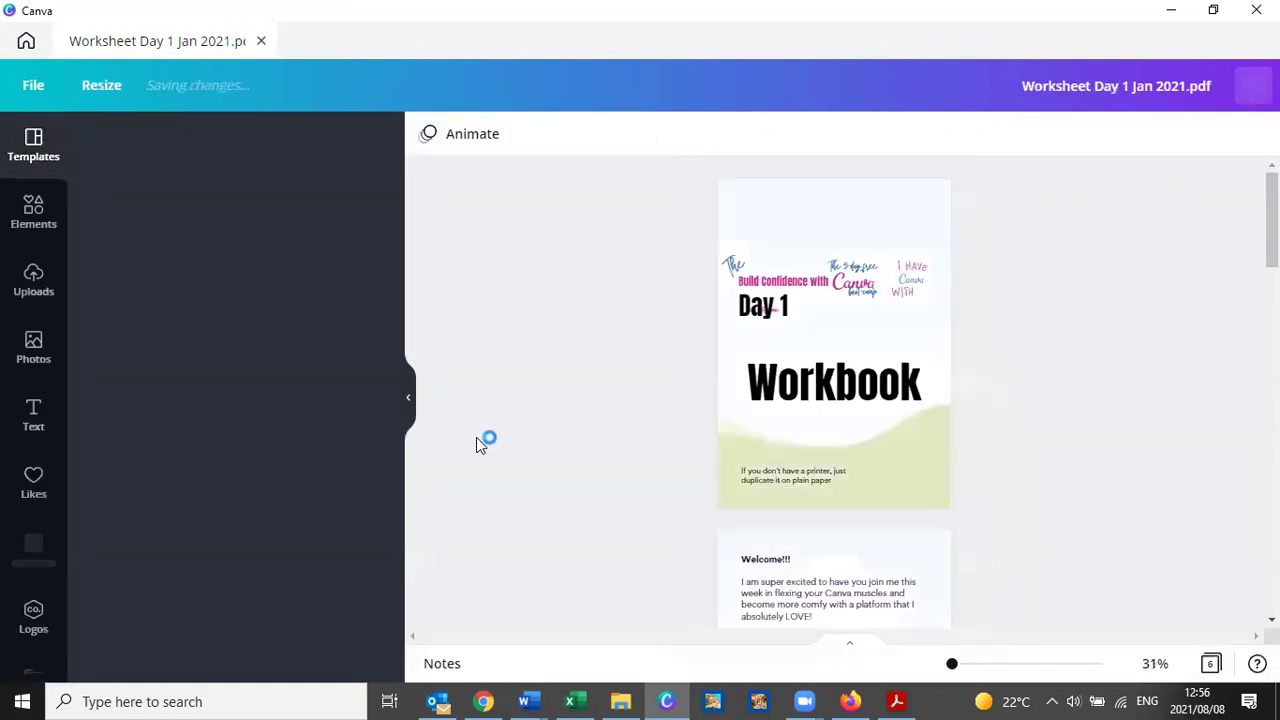
Collapse the side panel, rate and close the PDF import feedback, and zoom to 57%
{"action": "left_click", "coordinate": [406, 406]}
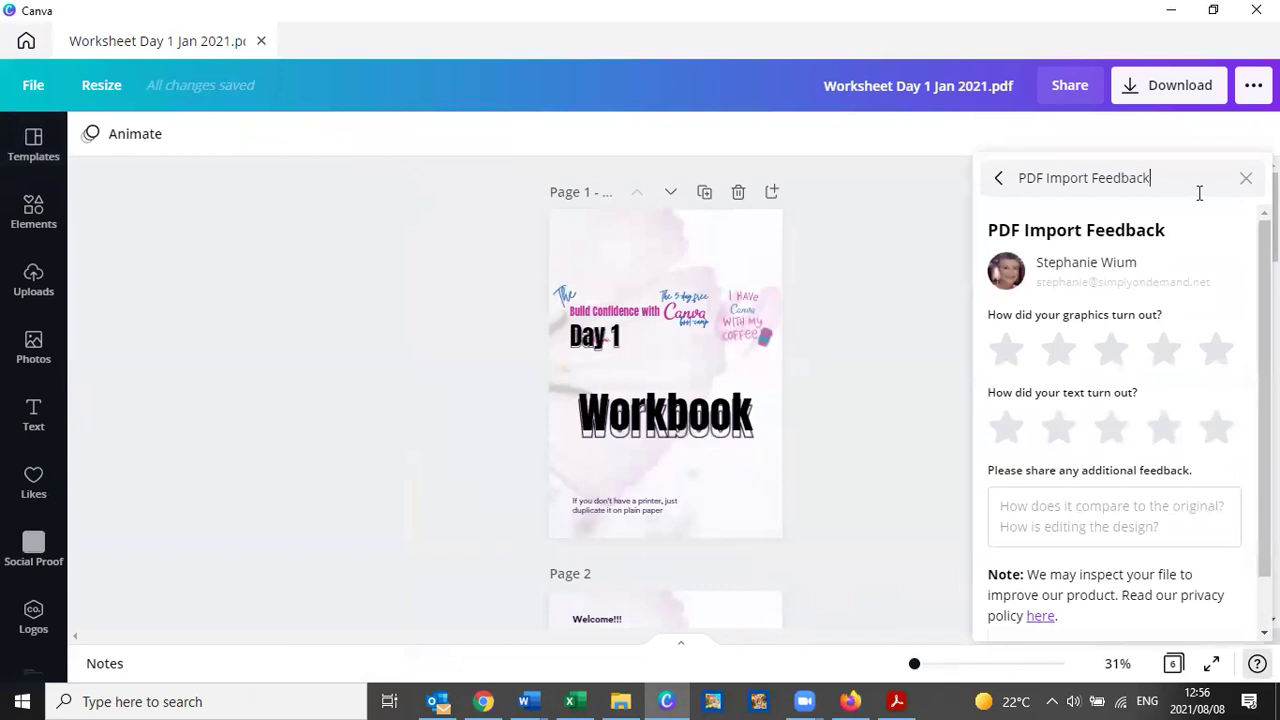
{"action": "left_click", "coordinate": [1141, 406]}
{"action": "scroll", "coordinate": [821, 398], "scroll_direction": "down", "scroll_amount": 3}
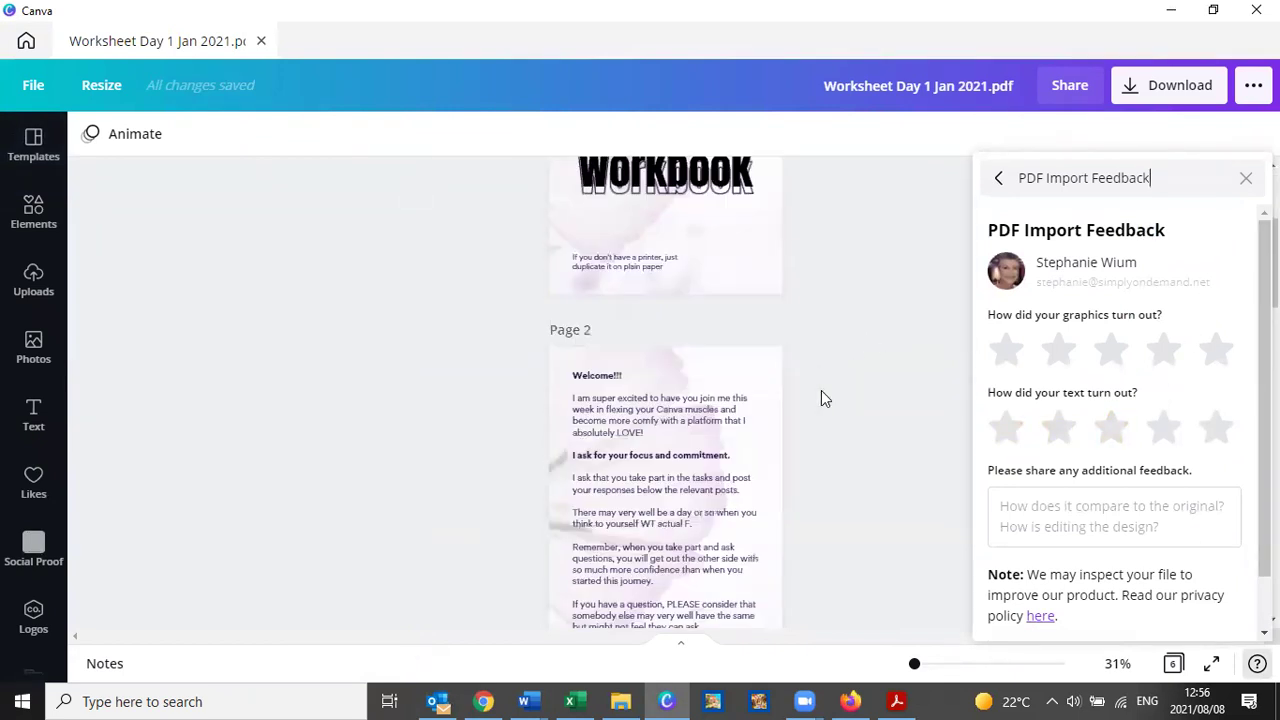
{"action": "scroll", "coordinate": [821, 398], "scroll_direction": "down", "scroll_amount": 5}
{"action": "scroll", "coordinate": [821, 398], "scroll_direction": "up", "scroll_amount": 9}
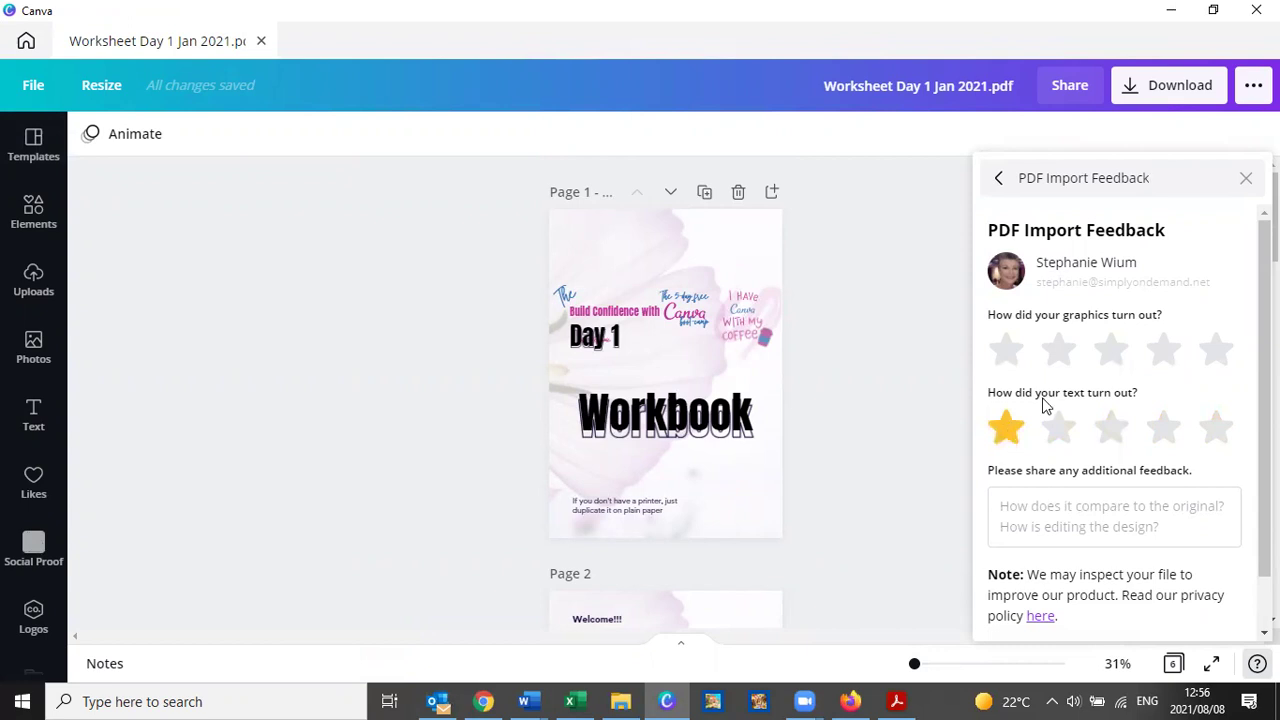
{"action": "left_click", "coordinate": [1240, 180]}
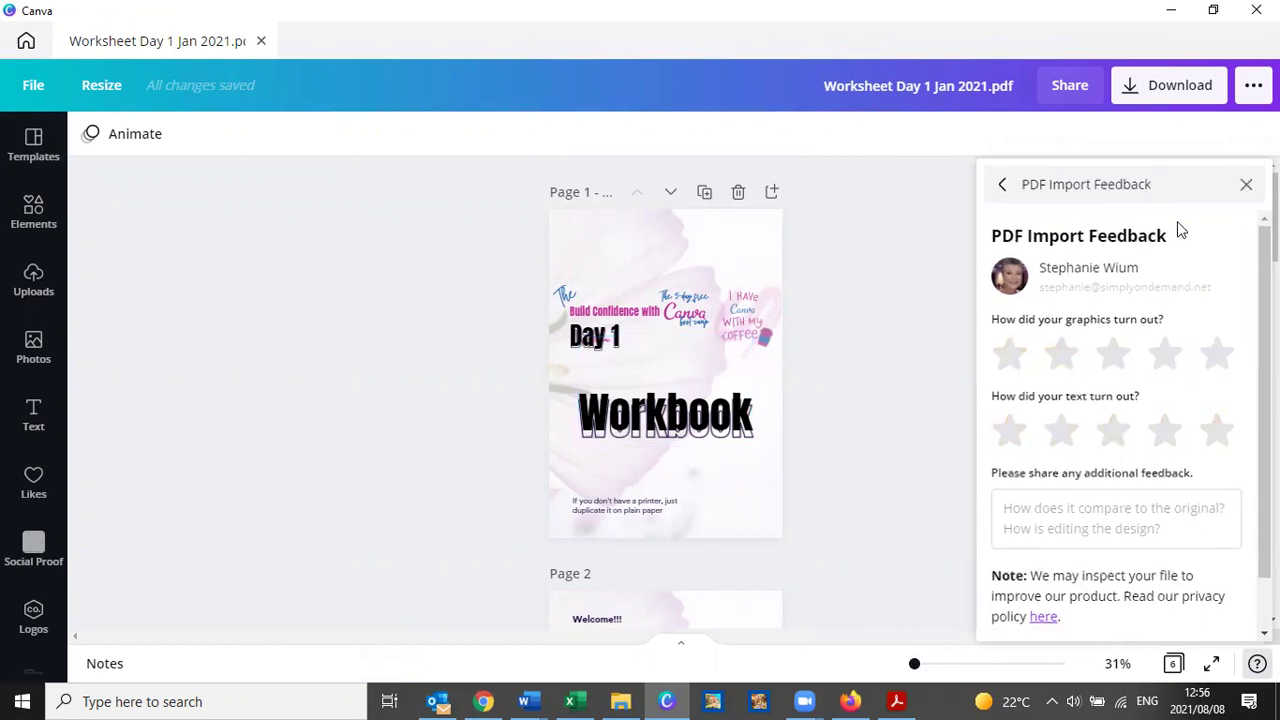
{"action": "left_click_drag", "start_coordinate": [914, 665], "coordinate": [922, 665]}
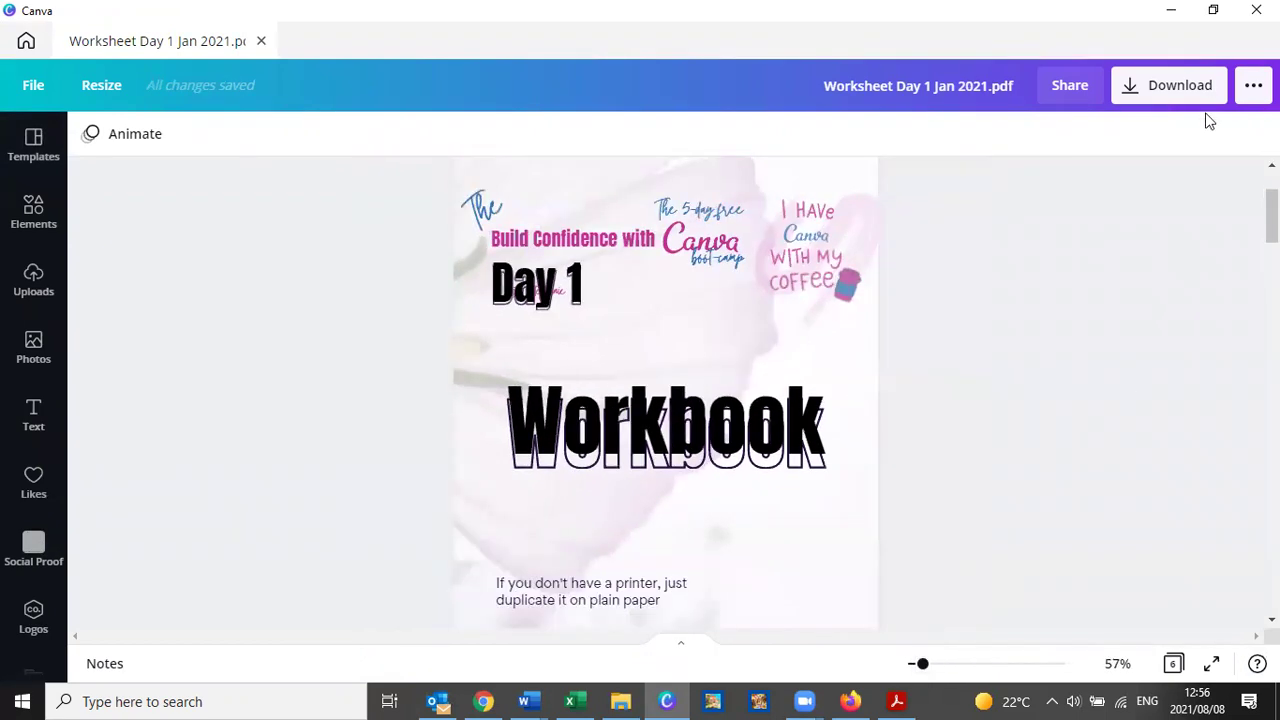
Tile Canva on the left and the original PDF in Acrobat on the right
{"action": "left_click", "coordinate": [1213, 9]}
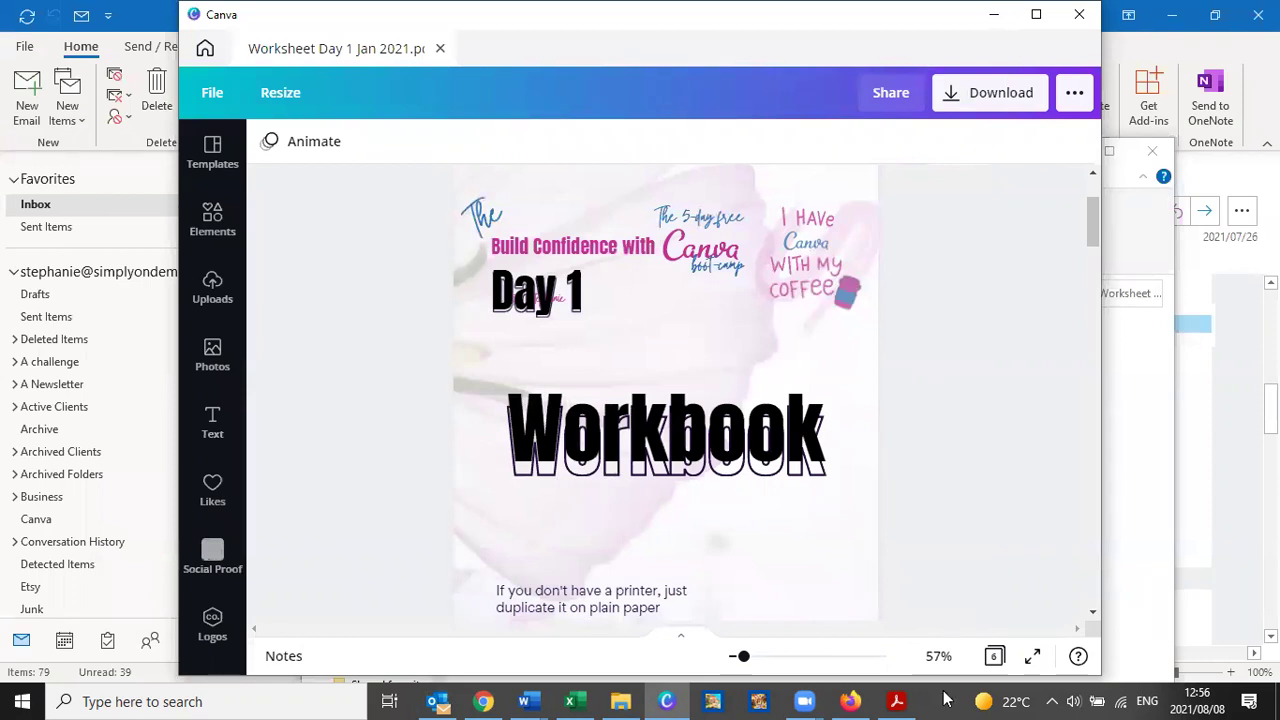
{"action": "left_click", "coordinate": [896, 701]}
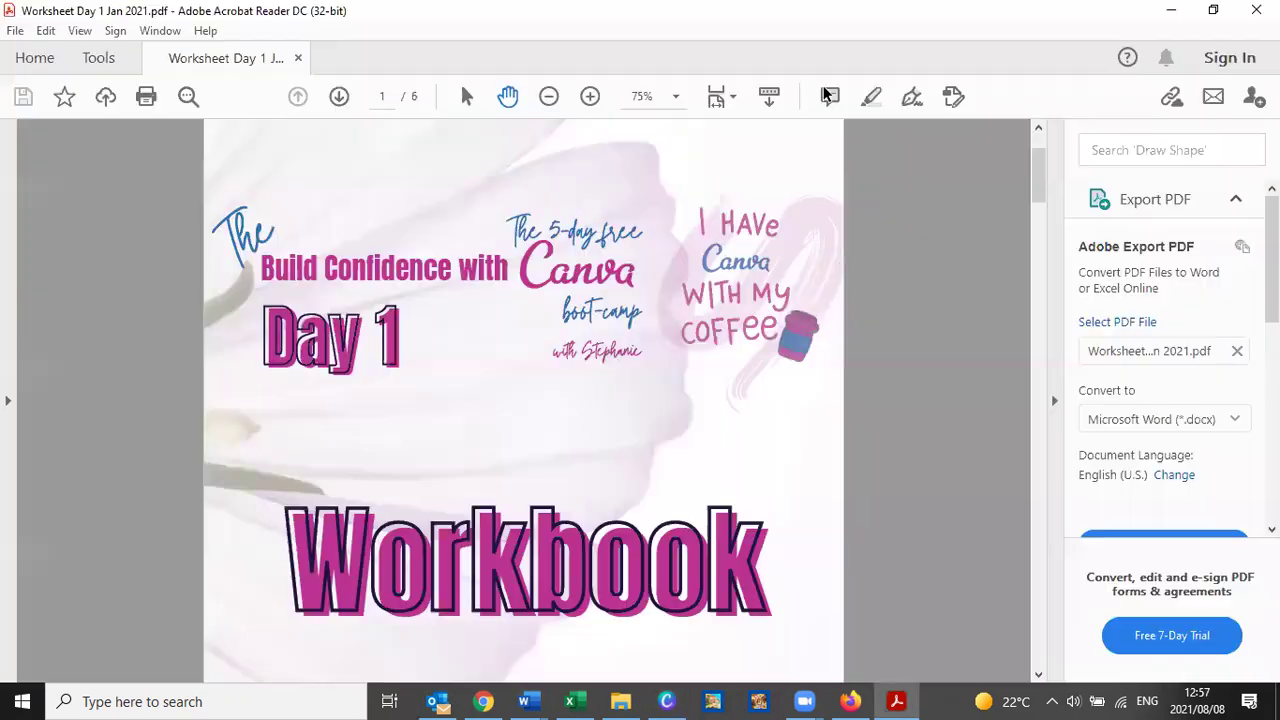
{"action": "left_click", "coordinate": [1213, 10]}
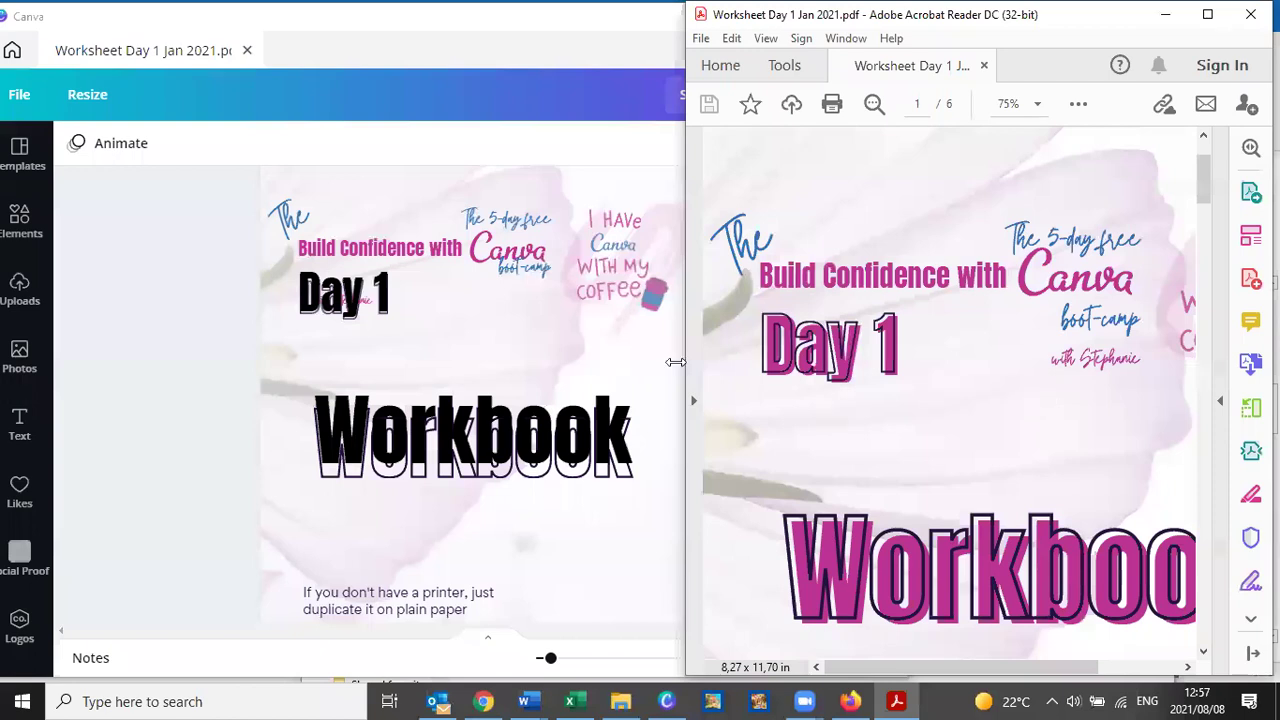
{"action": "left_click", "coordinate": [590, 355]}
{"action": "scroll", "coordinate": [843, 371], "scroll_direction": "down", "scroll_amount": 5}
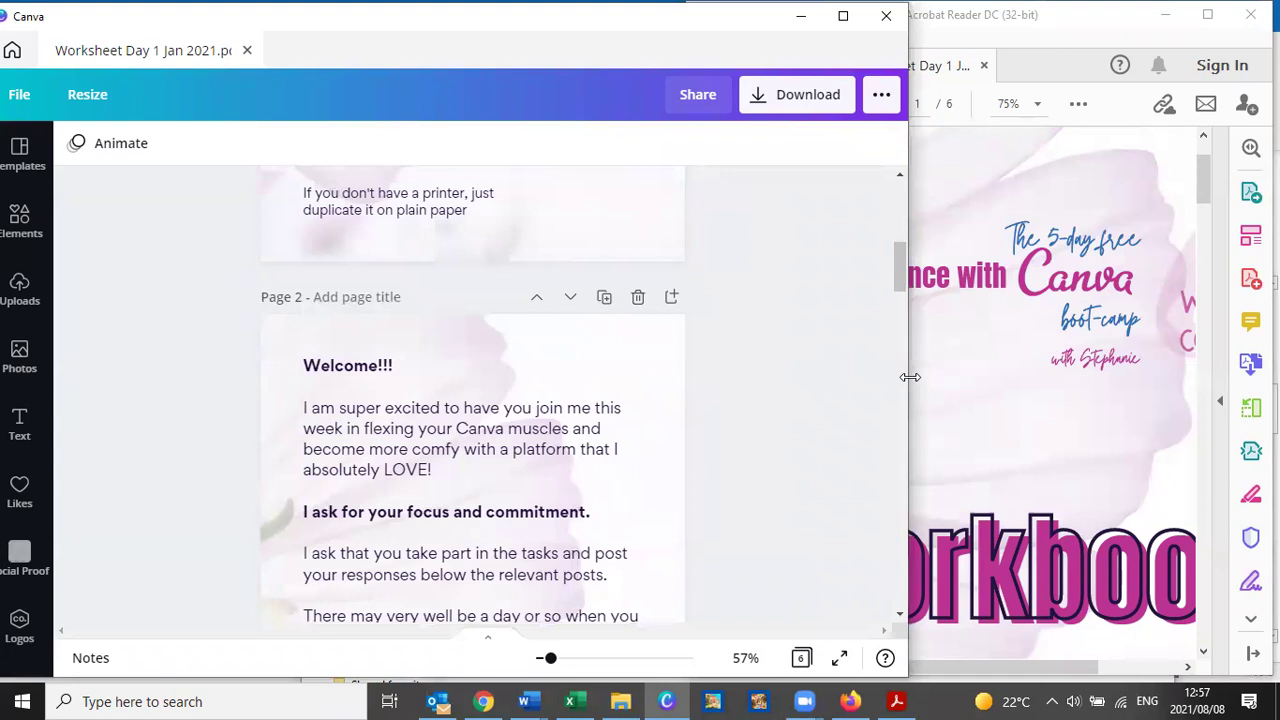
{"action": "left_click_drag", "start_coordinate": [910, 377], "coordinate": [683, 378]}
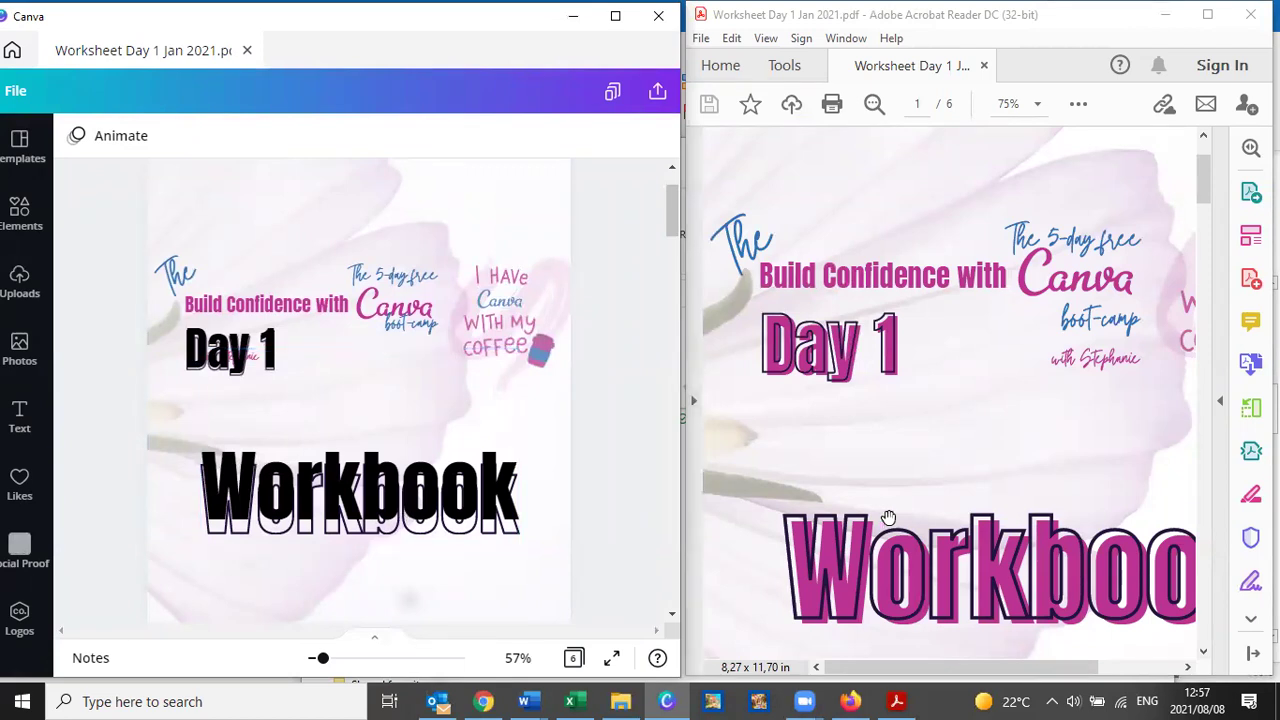
Inspect the text effects of page 1's Workbook title, then deselect it
{"action": "left_click", "coordinate": [431, 423]}
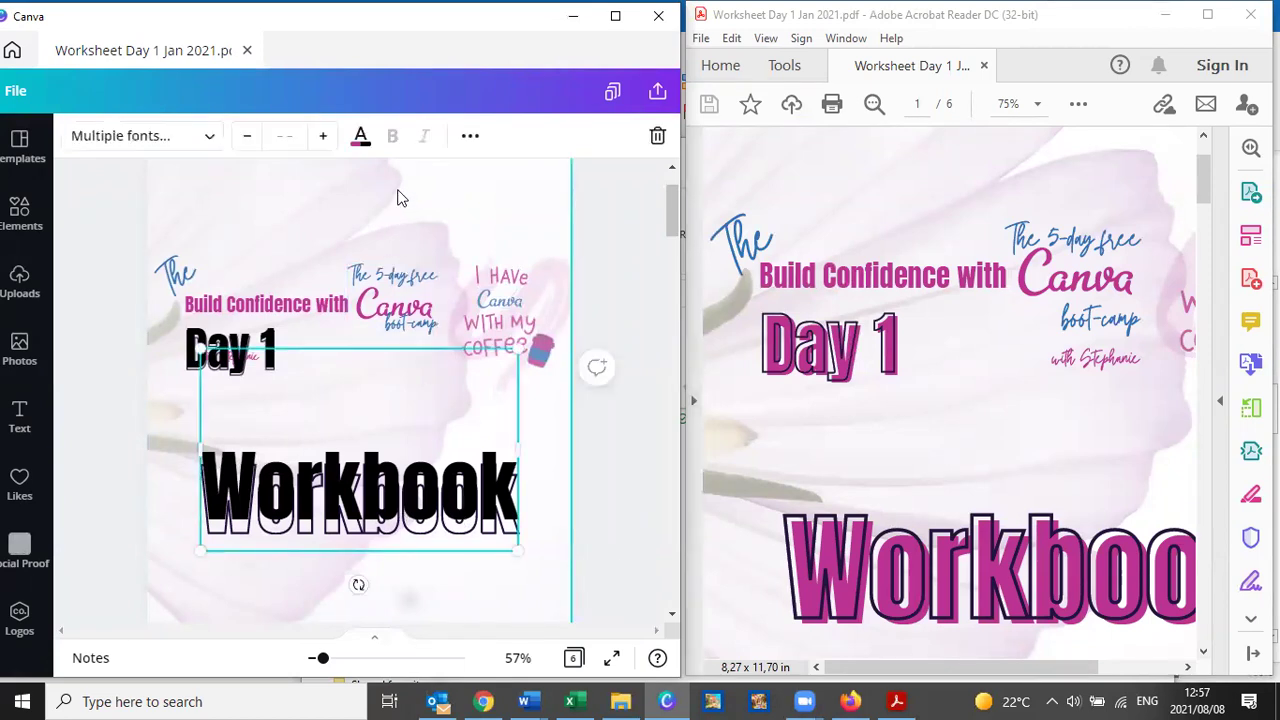
{"action": "left_click", "coordinate": [469, 135]}
{"action": "left_click", "coordinate": [249, 180]}
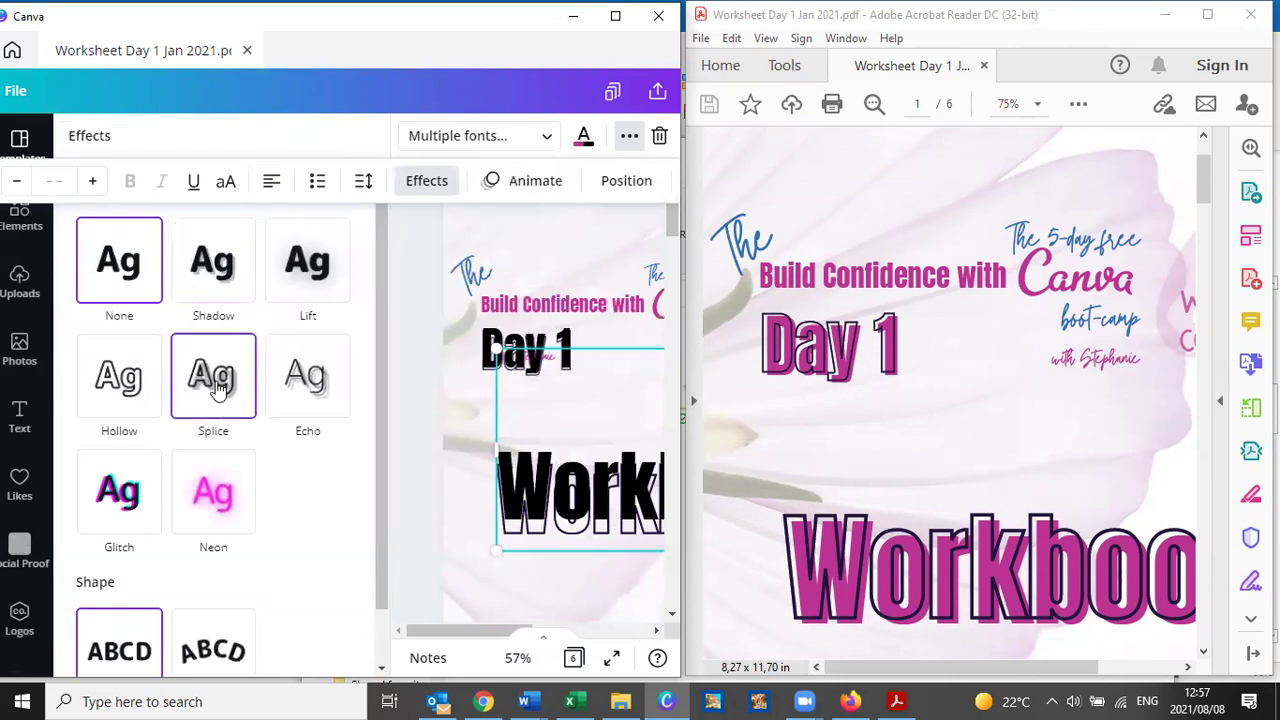
{"action": "left_click", "coordinate": [418, 330]}
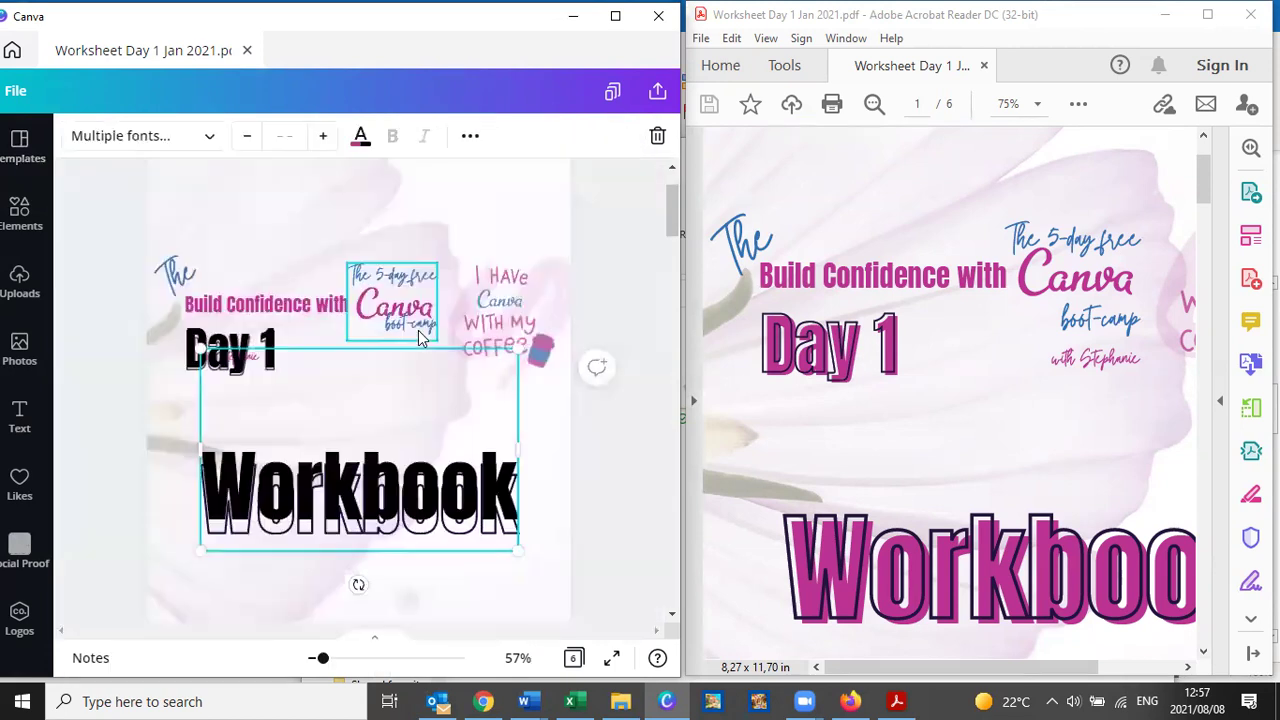
{"action": "left_click", "coordinate": [610, 480]}
Scroll down through the imported pages against the PDF and select the flower picture on page 3
{"action": "scroll", "coordinate": [920, 471], "scroll_direction": "down", "scroll_amount": 5}
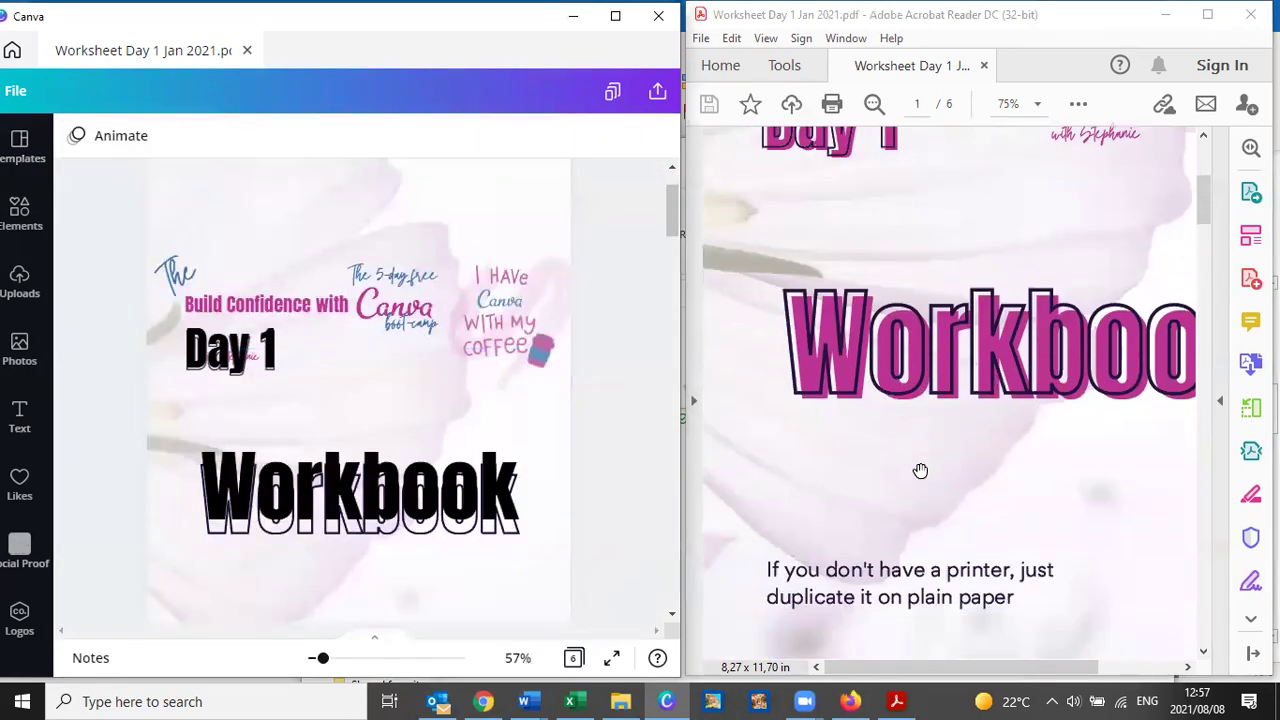
{"action": "scroll", "coordinate": [920, 471], "scroll_direction": "down", "scroll_amount": 2}
{"action": "scroll", "coordinate": [494, 440], "scroll_direction": "down", "scroll_amount": 3}
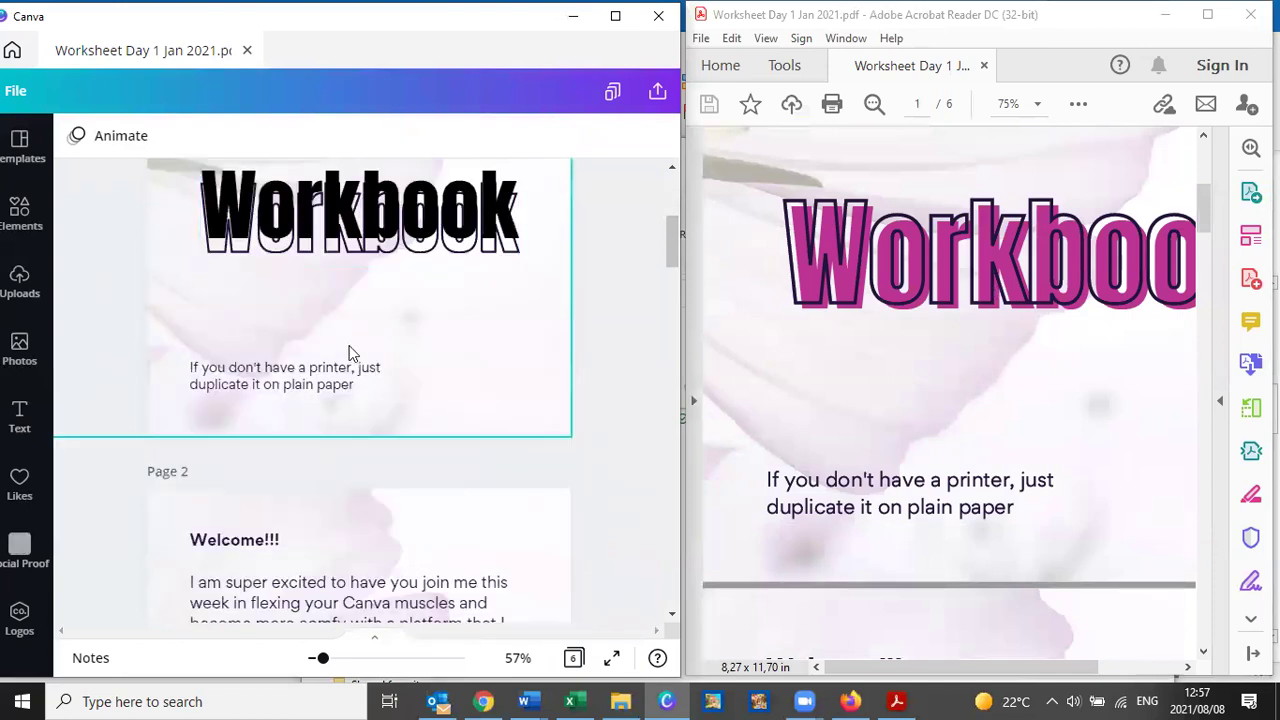
{"action": "scroll", "coordinate": [466, 410], "scroll_direction": "down", "scroll_amount": 4}
{"action": "scroll", "coordinate": [940, 436], "scroll_direction": "down", "scroll_amount": 5}
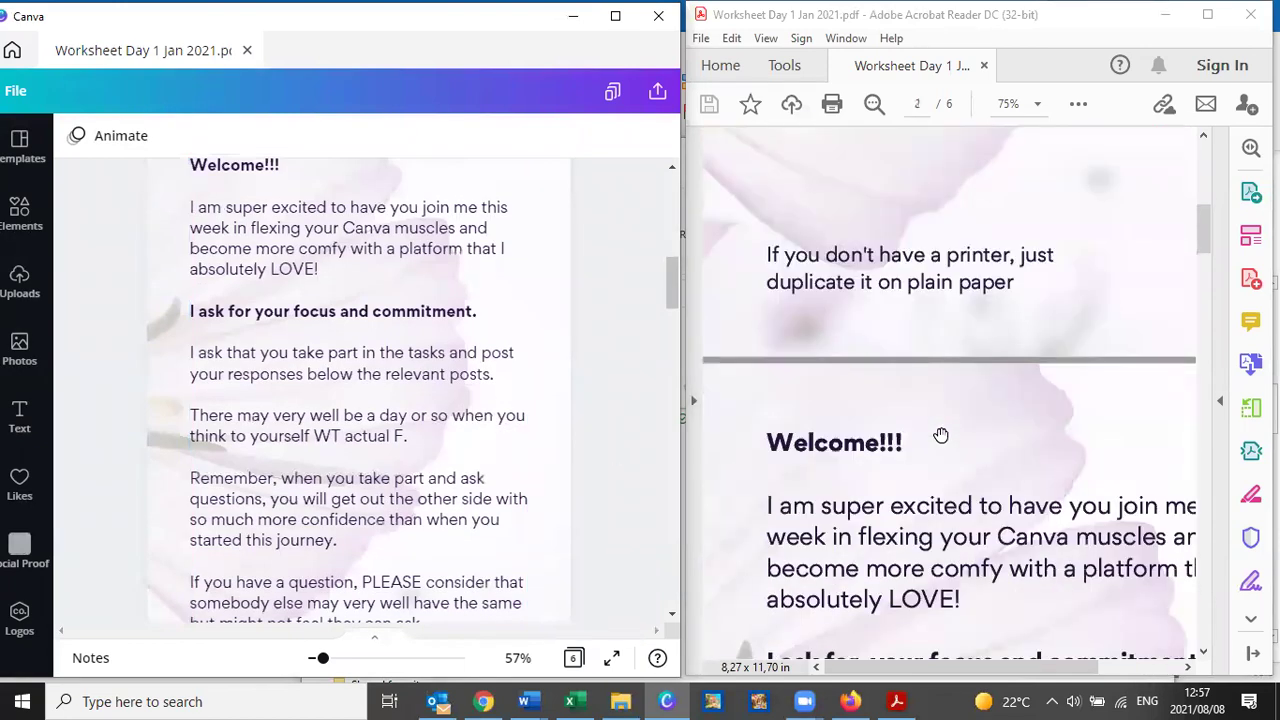
{"action": "scroll", "coordinate": [940, 436], "scroll_direction": "down", "scroll_amount": 5}
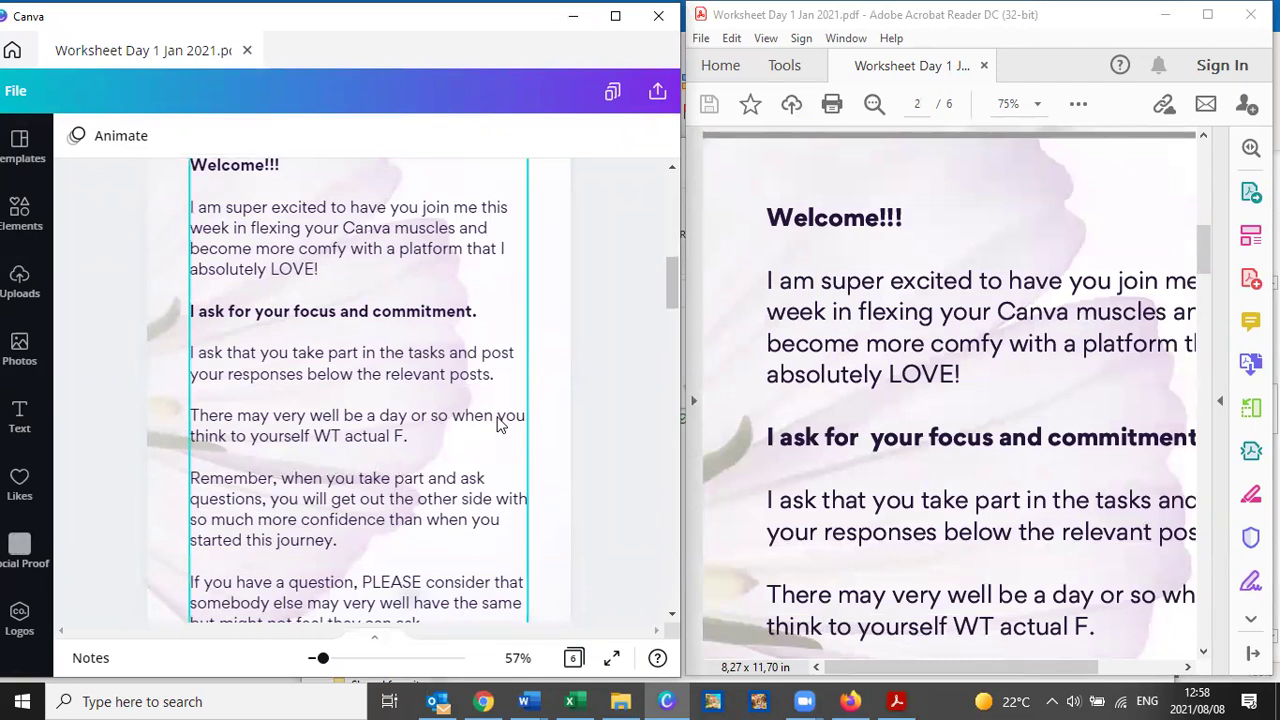
{"action": "scroll", "coordinate": [494, 423], "scroll_direction": "down", "scroll_amount": 10}
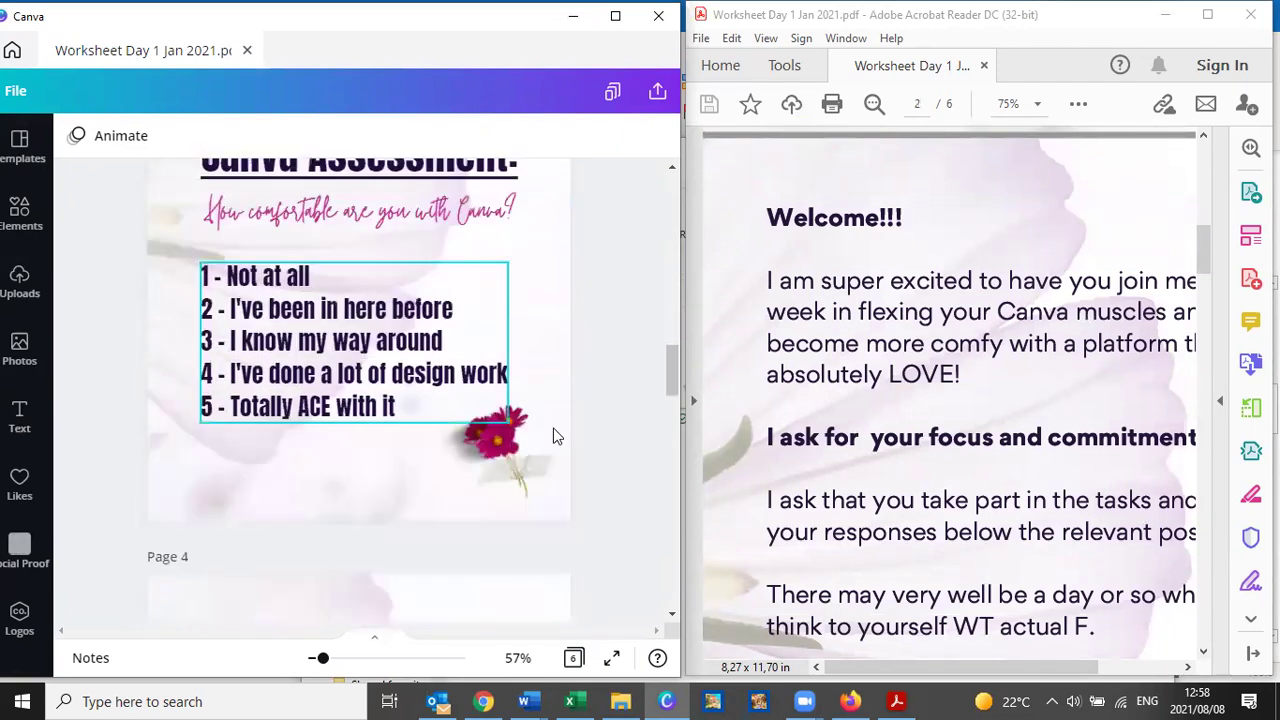
{"action": "scroll", "coordinate": [824, 442], "scroll_direction": "down", "scroll_amount": 3}
{"action": "scroll", "coordinate": [824, 442], "scroll_direction": "down", "scroll_amount": 15}
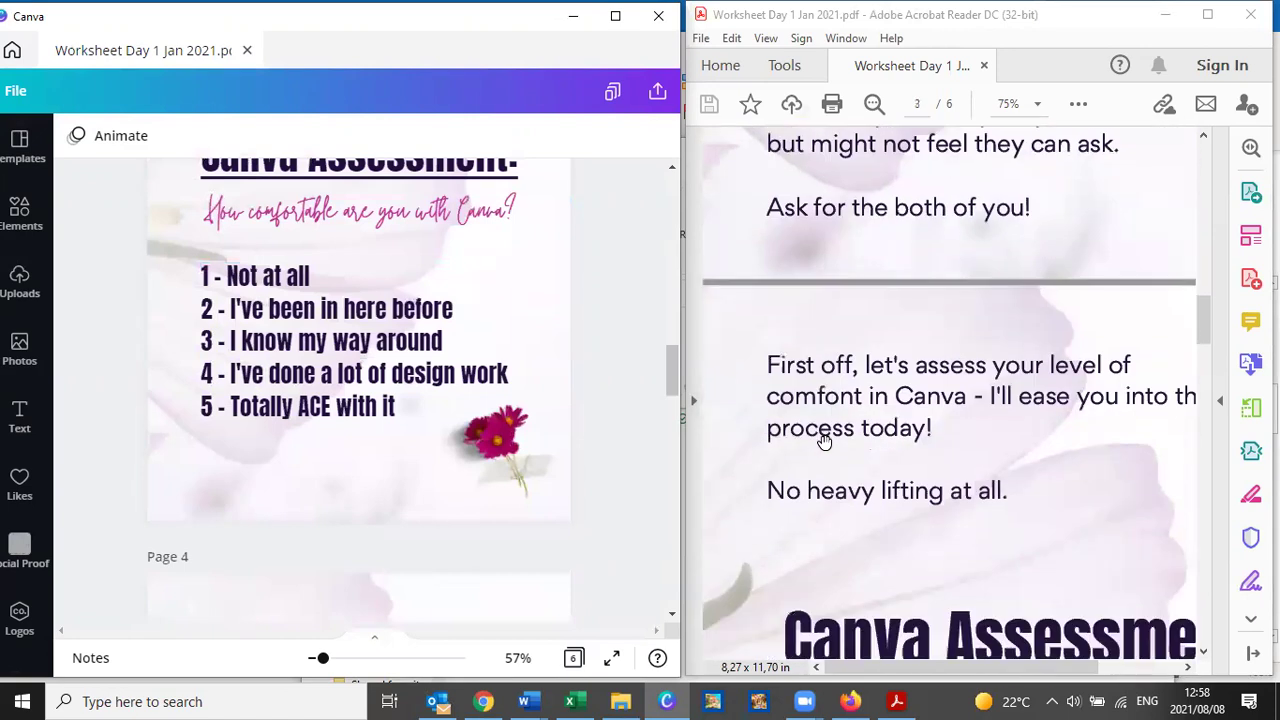
{"action": "scroll", "coordinate": [824, 442], "scroll_direction": "down", "scroll_amount": 3}
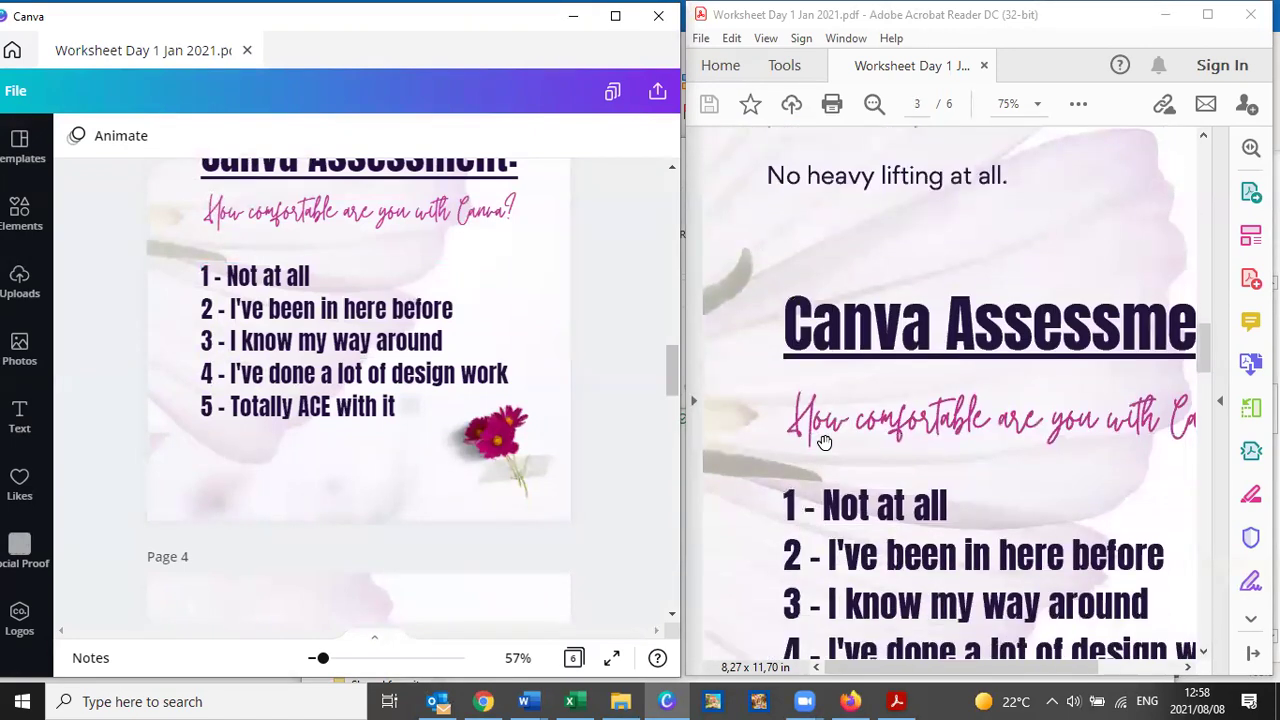
{"action": "scroll", "coordinate": [443, 409], "scroll_direction": "up", "scroll_amount": 2}
{"action": "scroll", "coordinate": [897, 466], "scroll_direction": "down", "scroll_amount": 1}
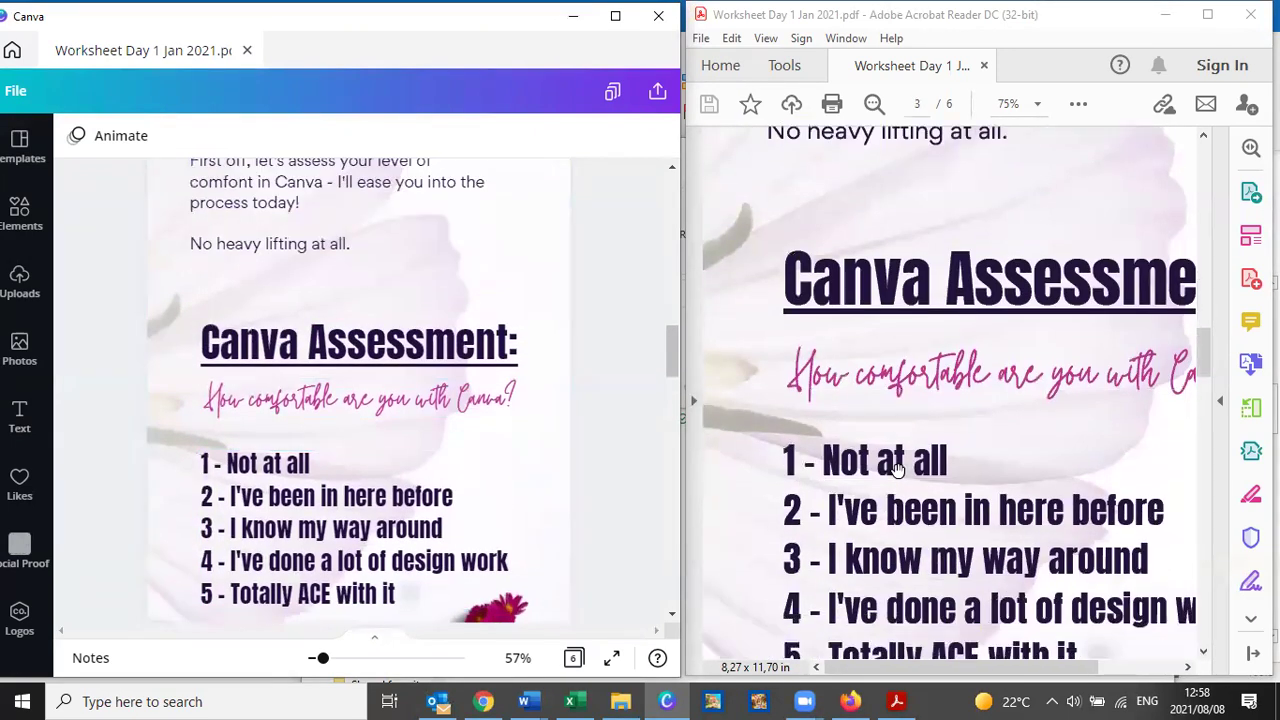
{"action": "scroll", "coordinate": [897, 466], "scroll_direction": "down", "scroll_amount": 3}
{"action": "scroll", "coordinate": [453, 500], "scroll_direction": "down", "scroll_amount": 1}
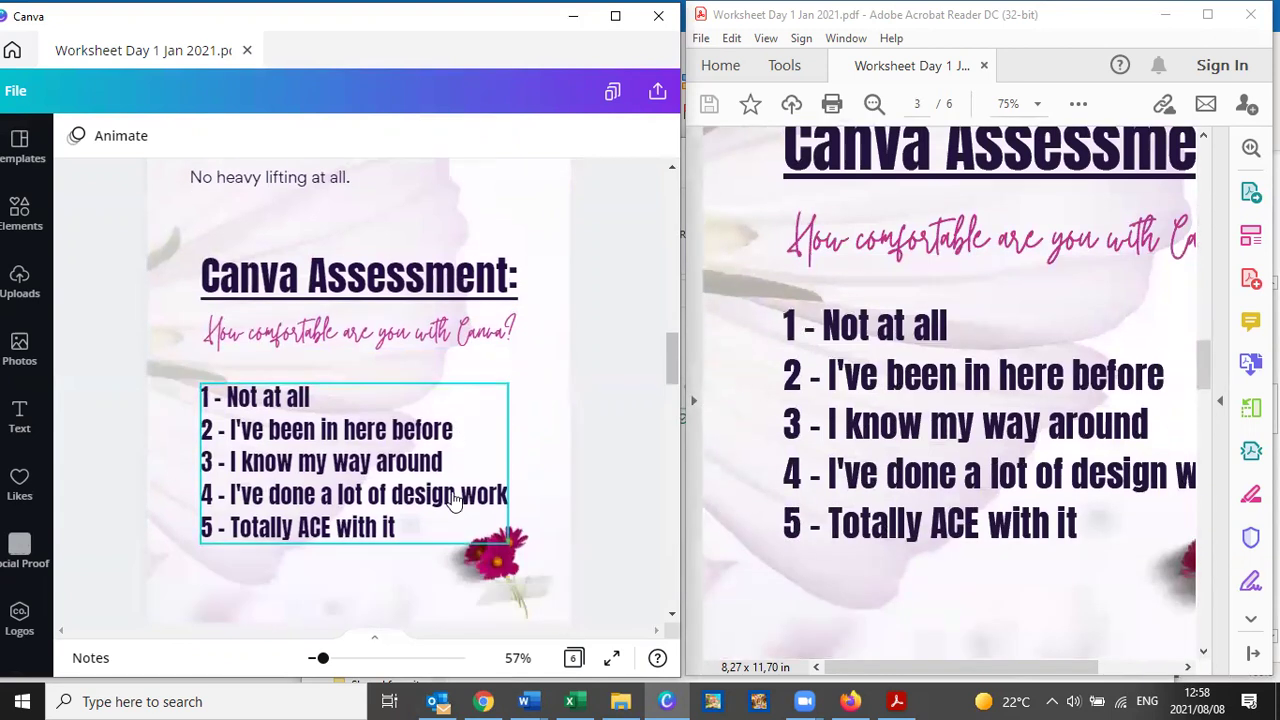
{"action": "scroll", "coordinate": [453, 500], "scroll_direction": "down", "scroll_amount": 3}
{"action": "left_click", "coordinate": [515, 360]}
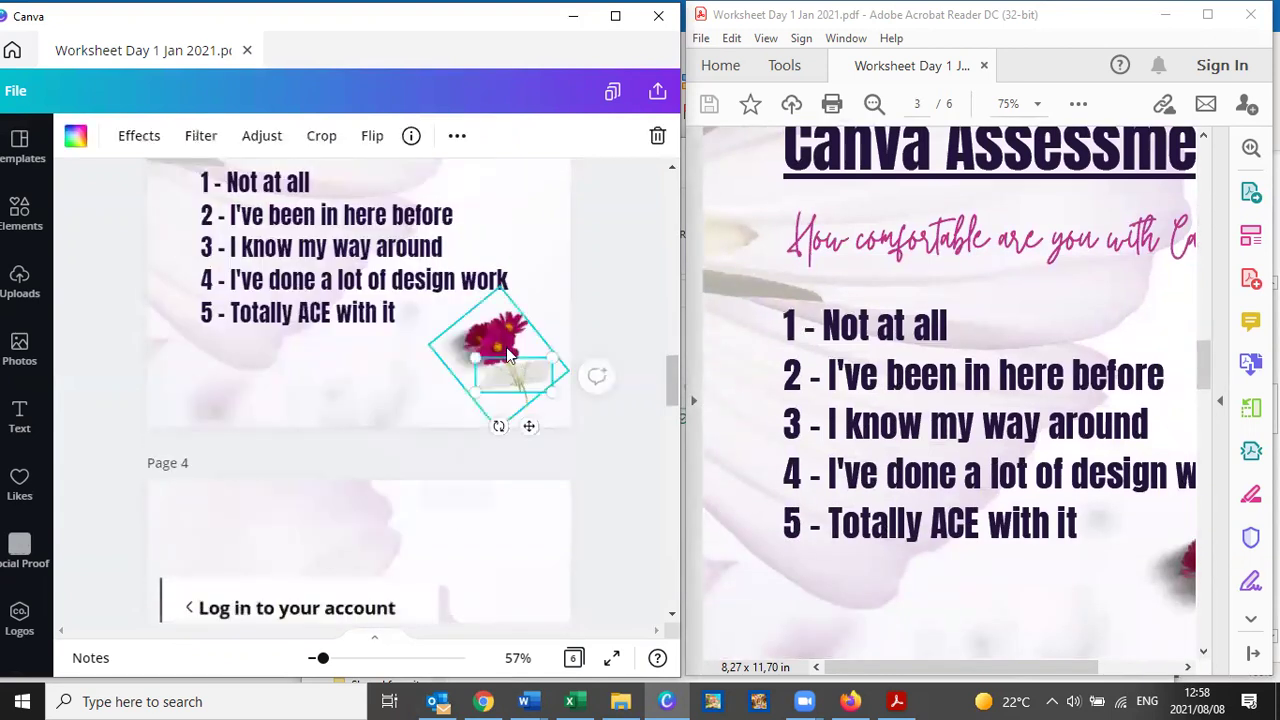
Continue comparing through to page 6, then maximize the Canva window
{"action": "scroll", "coordinate": [550, 460], "scroll_direction": "down", "scroll_amount": 5}
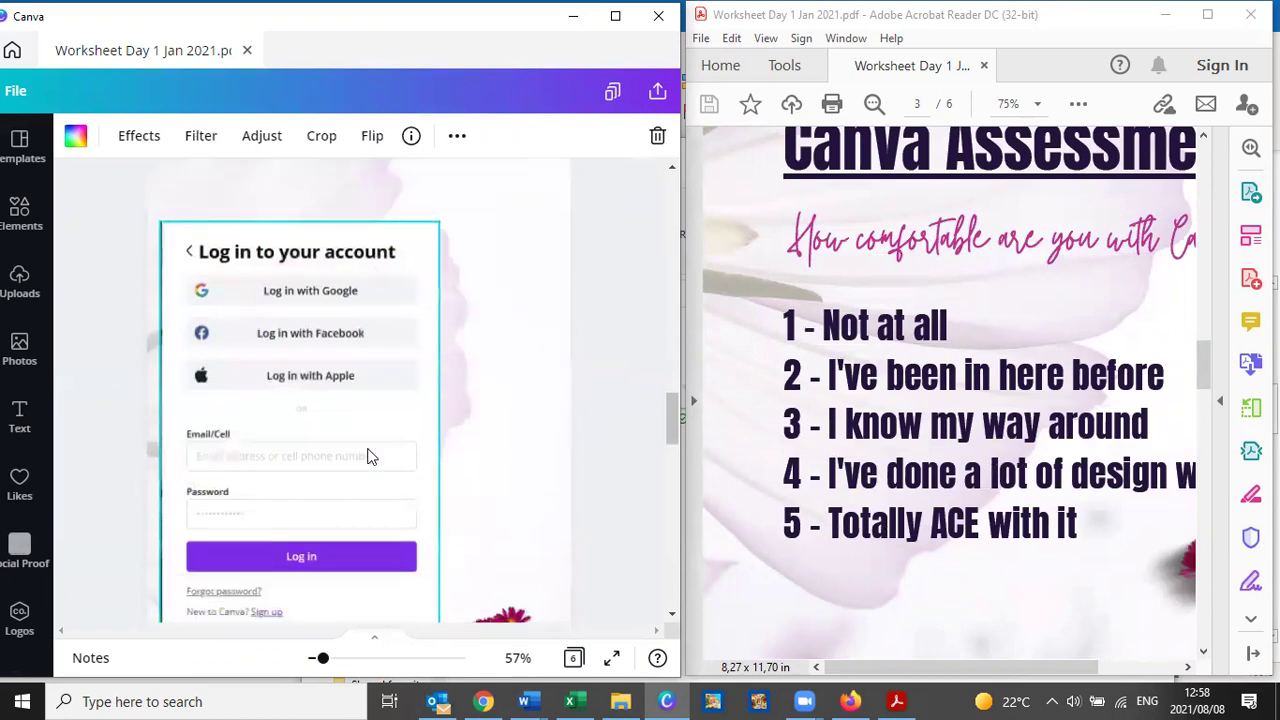
{"action": "scroll", "coordinate": [367, 456], "scroll_direction": "down", "scroll_amount": 5}
{"action": "scroll", "coordinate": [866, 472], "scroll_direction": "down", "scroll_amount": 15}
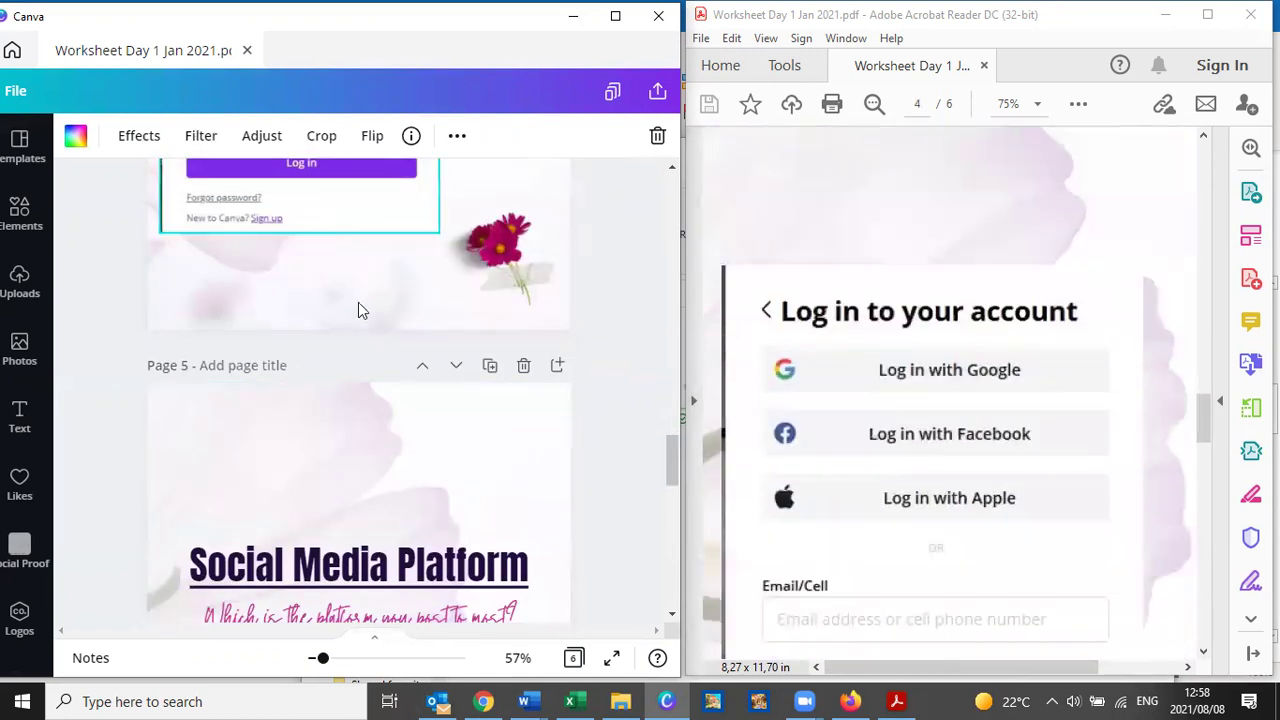
{"action": "scroll", "coordinate": [380, 377], "scroll_direction": "down", "scroll_amount": 5}
{"action": "scroll", "coordinate": [560, 400], "scroll_direction": "up", "scroll_amount": 1}
{"action": "scroll", "coordinate": [873, 421], "scroll_direction": "down", "scroll_amount": 3}
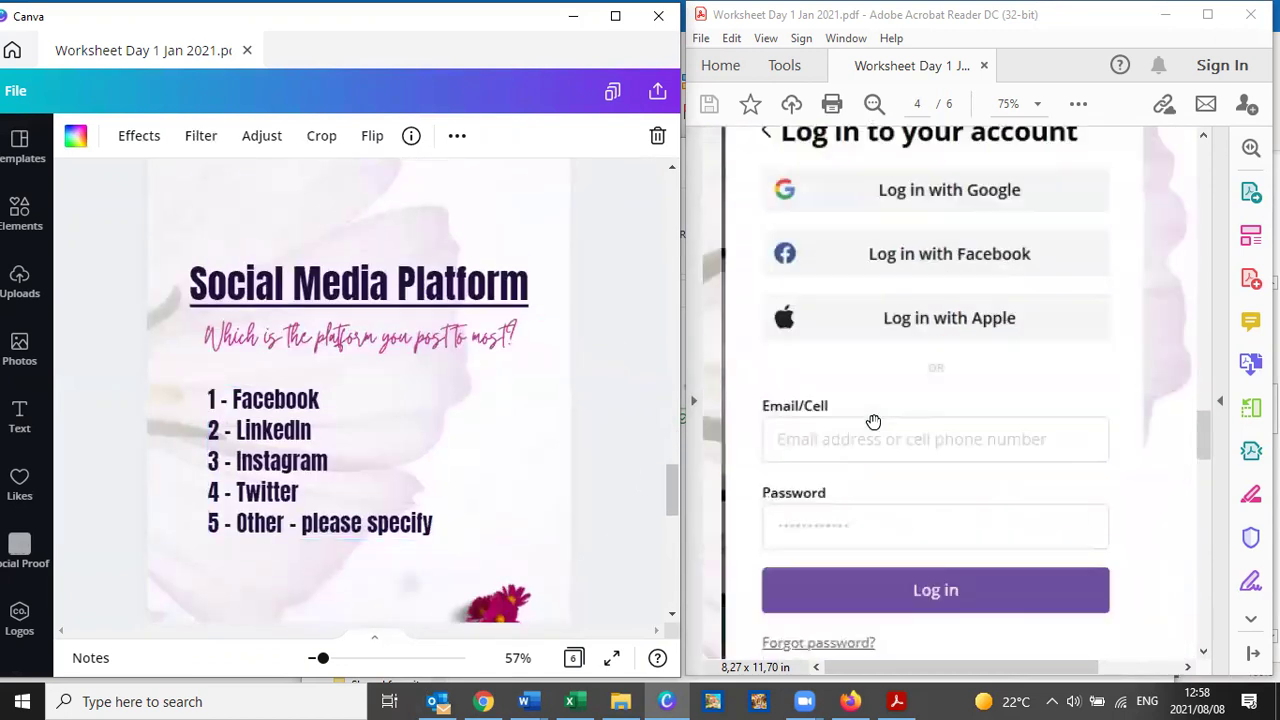
{"action": "scroll", "coordinate": [873, 421], "scroll_direction": "down", "scroll_amount": 3}
{"action": "scroll", "coordinate": [873, 421], "scroll_direction": "down", "scroll_amount": 8}
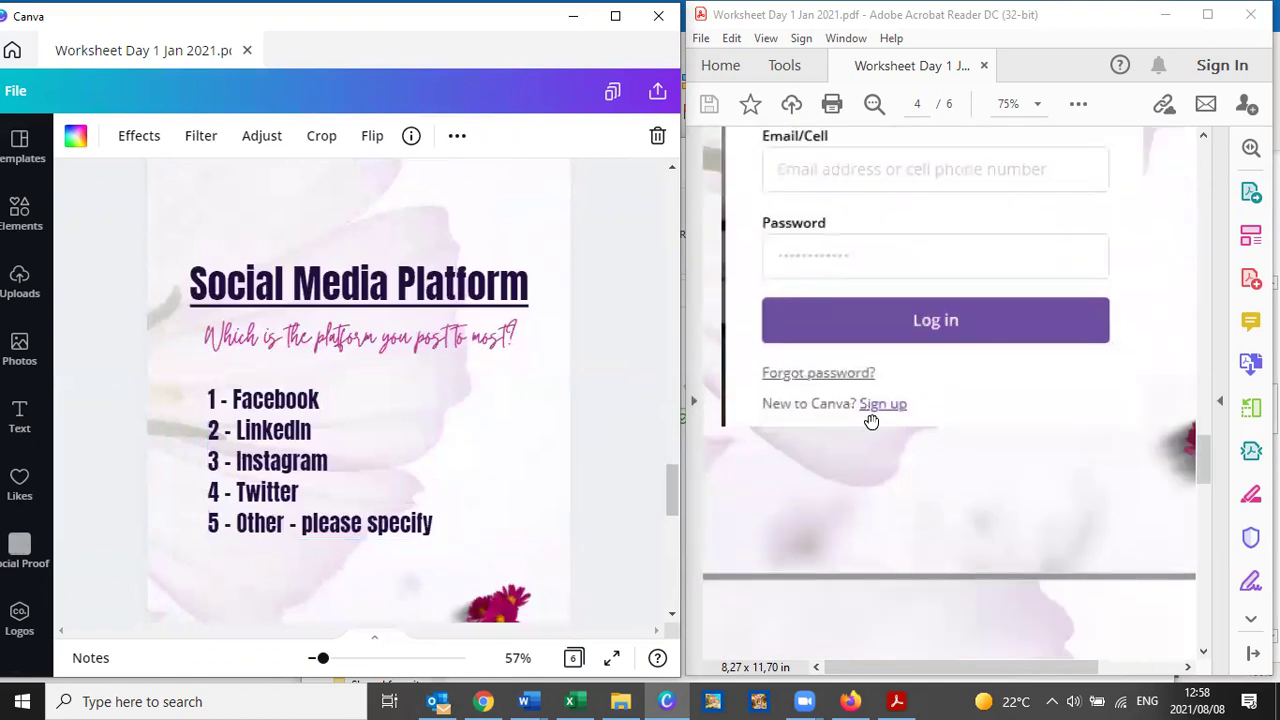
{"action": "scroll", "coordinate": [873, 421], "scroll_direction": "down", "scroll_amount": 4}
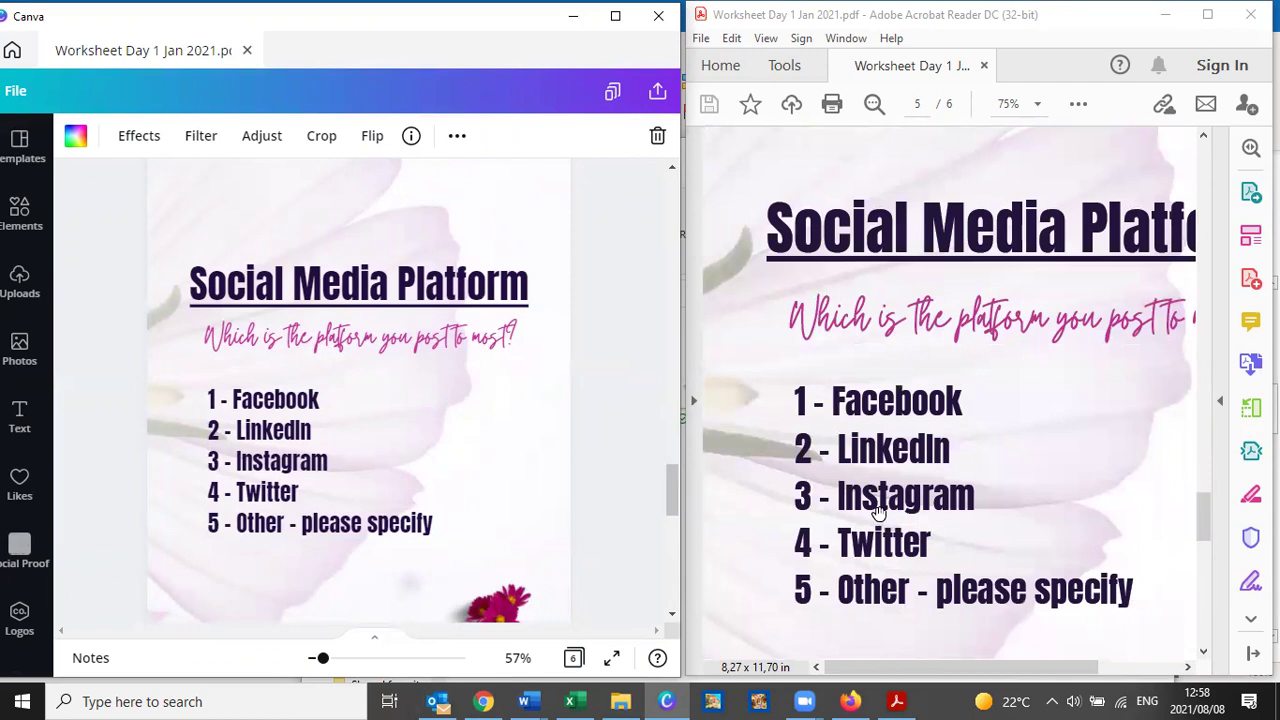
{"action": "scroll", "coordinate": [877, 511], "scroll_direction": "down", "scroll_amount": 13}
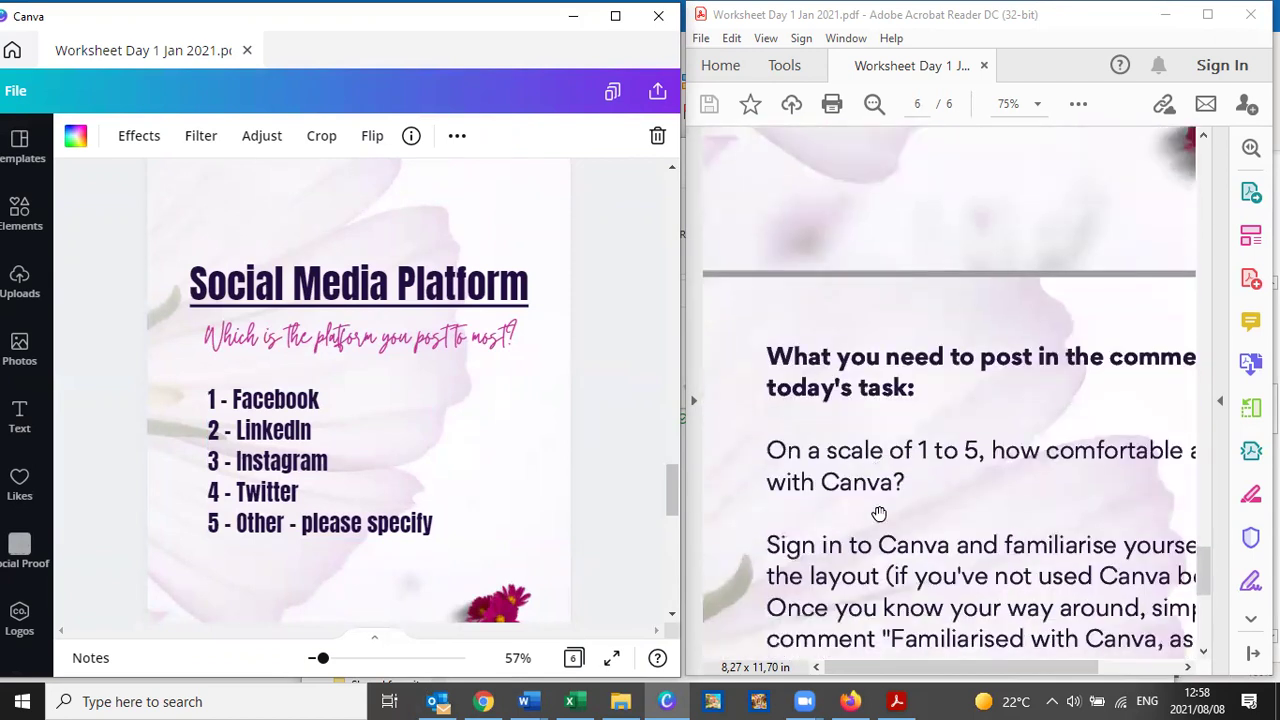
{"action": "scroll", "coordinate": [877, 511], "scroll_direction": "down", "scroll_amount": 5}
{"action": "scroll", "coordinate": [409, 409], "scroll_direction": "down", "scroll_amount": 3}
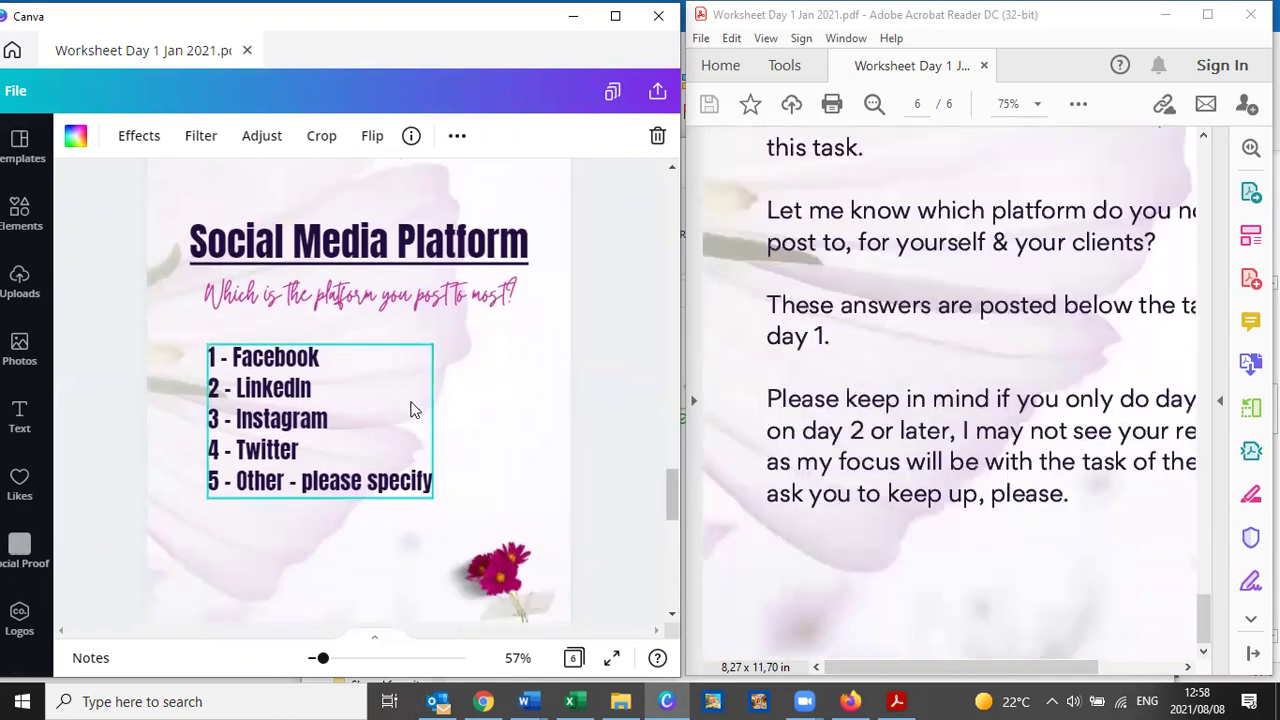
{"action": "scroll", "coordinate": [415, 410], "scroll_direction": "down", "scroll_amount": 5}
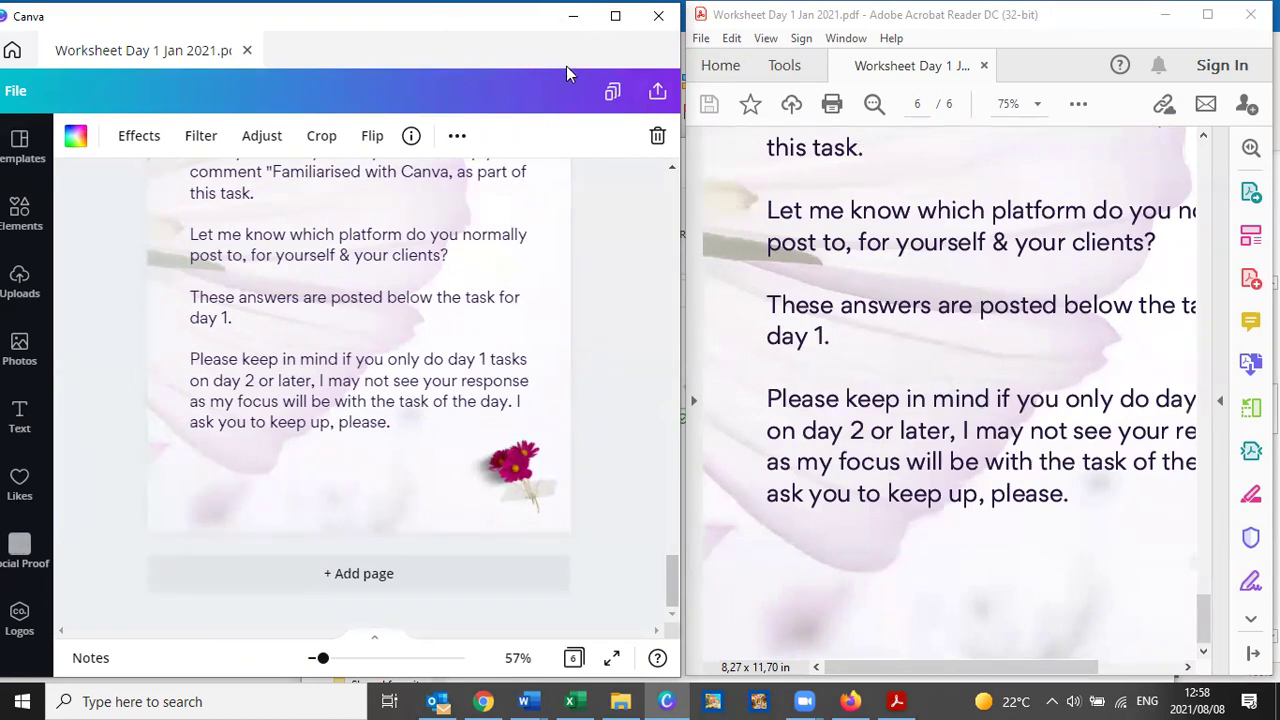
{"action": "left_click_drag", "start_coordinate": [566, 66], "coordinate": [640, 2]}
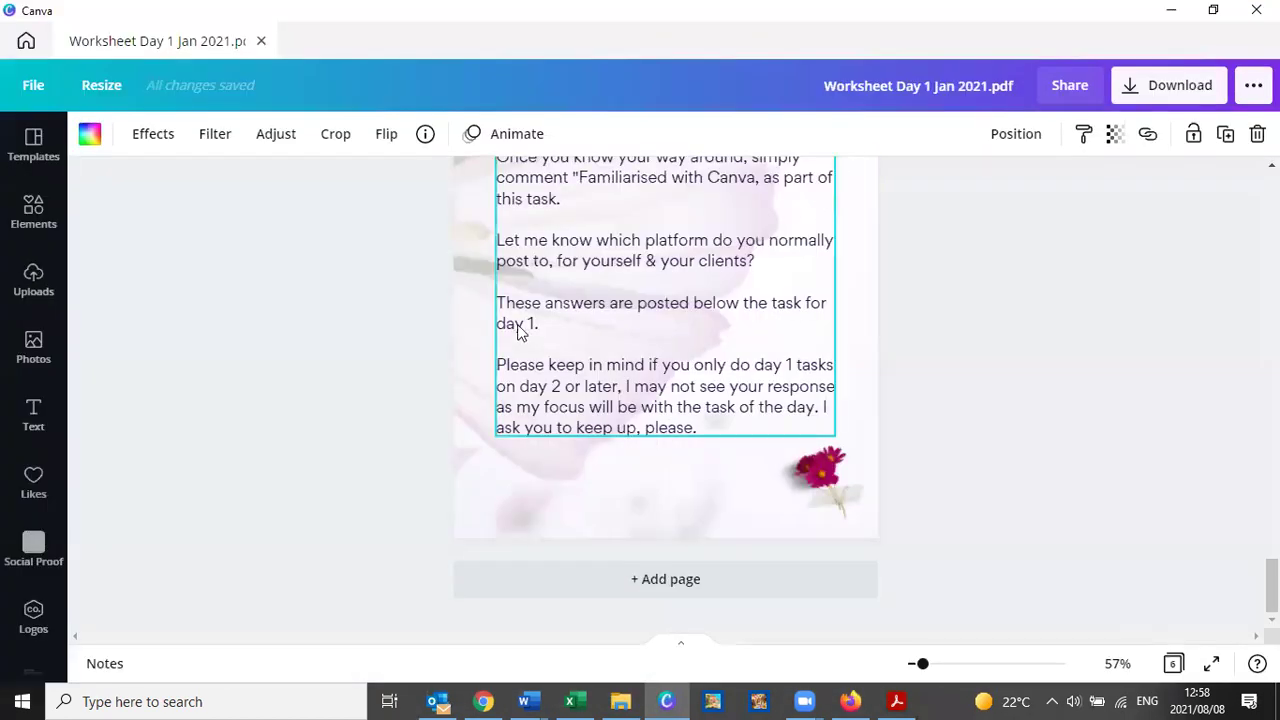
Fit the zoom to the page, return to cover page 1, and clear the flower selection
{"action": "left_click", "coordinate": [1118, 665]}
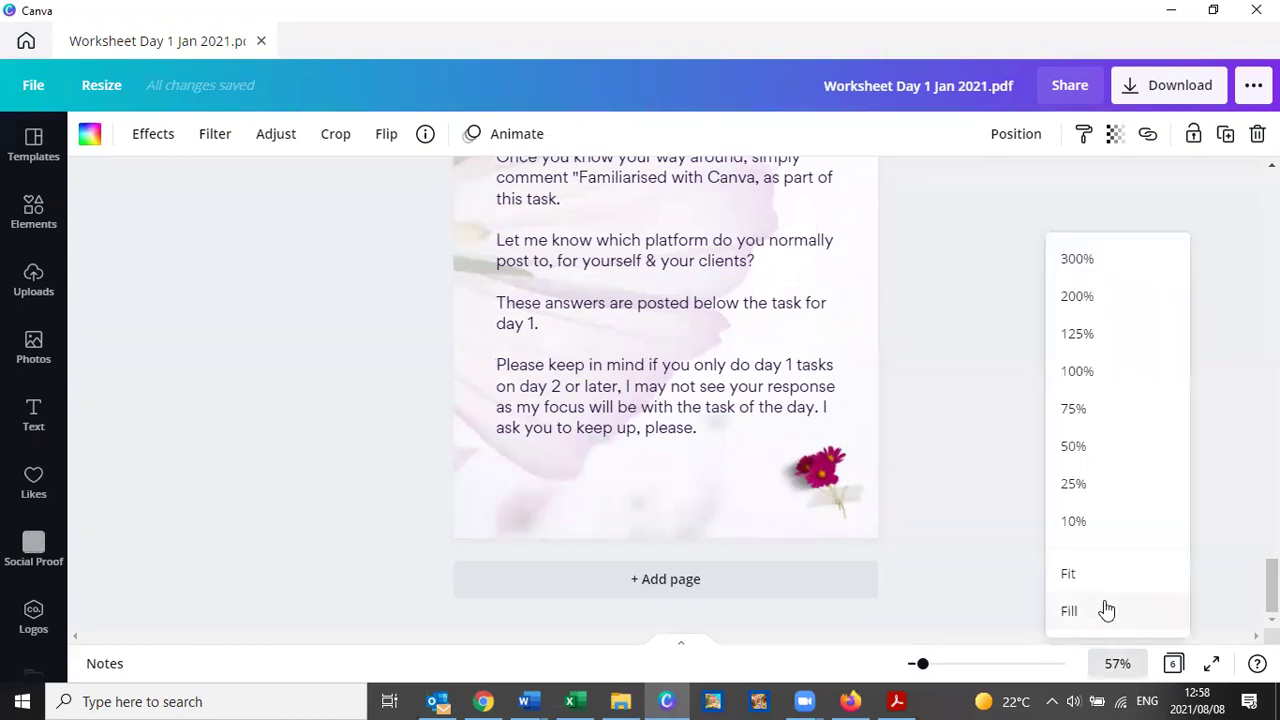
{"action": "left_click", "coordinate": [1058, 566]}
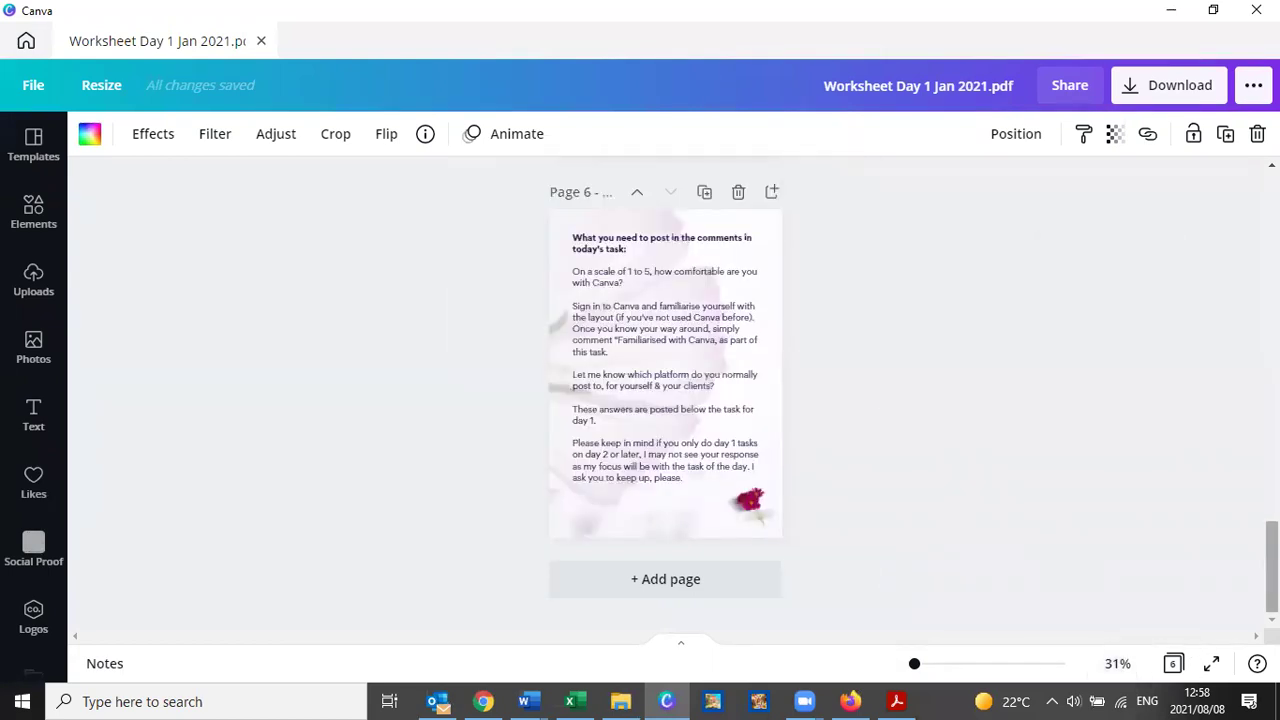
{"action": "left_click_drag", "start_coordinate": [1271, 567], "coordinate": [1271, 217]}
{"action": "left_click", "coordinate": [950, 260]}
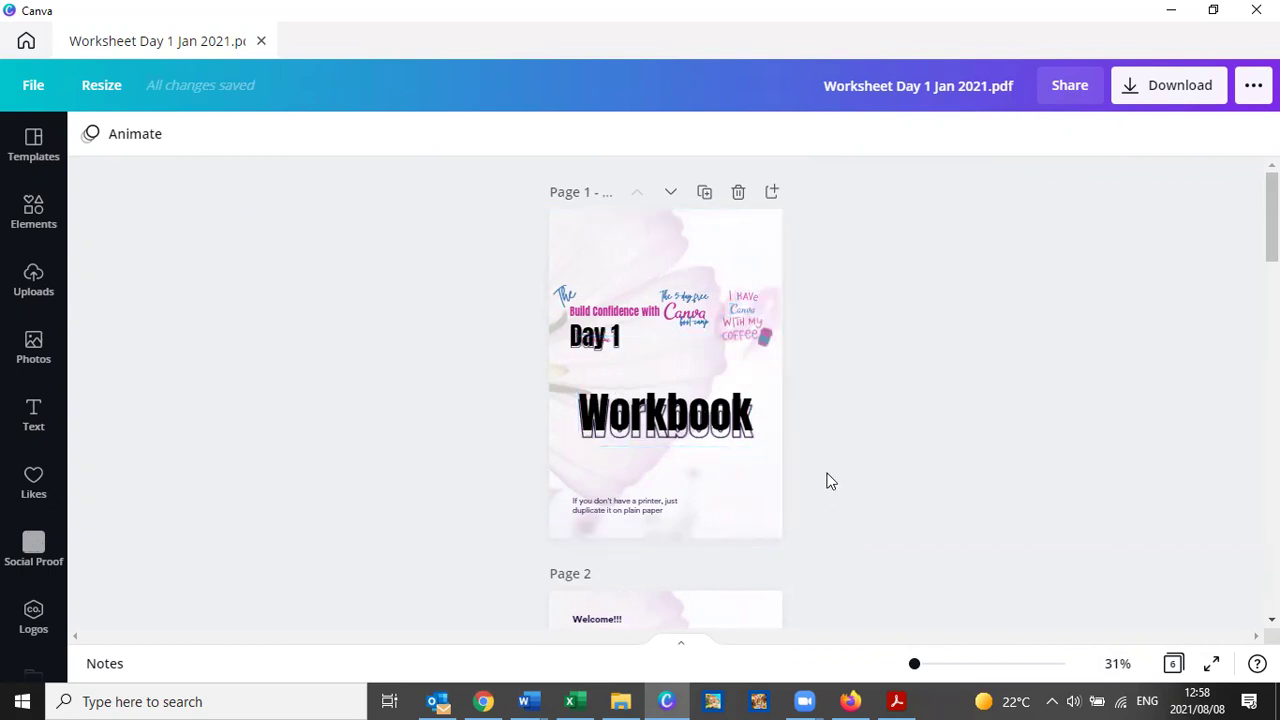
{"action": "scroll", "coordinate": [829, 481], "scroll_direction": "down", "scroll_amount": 6}
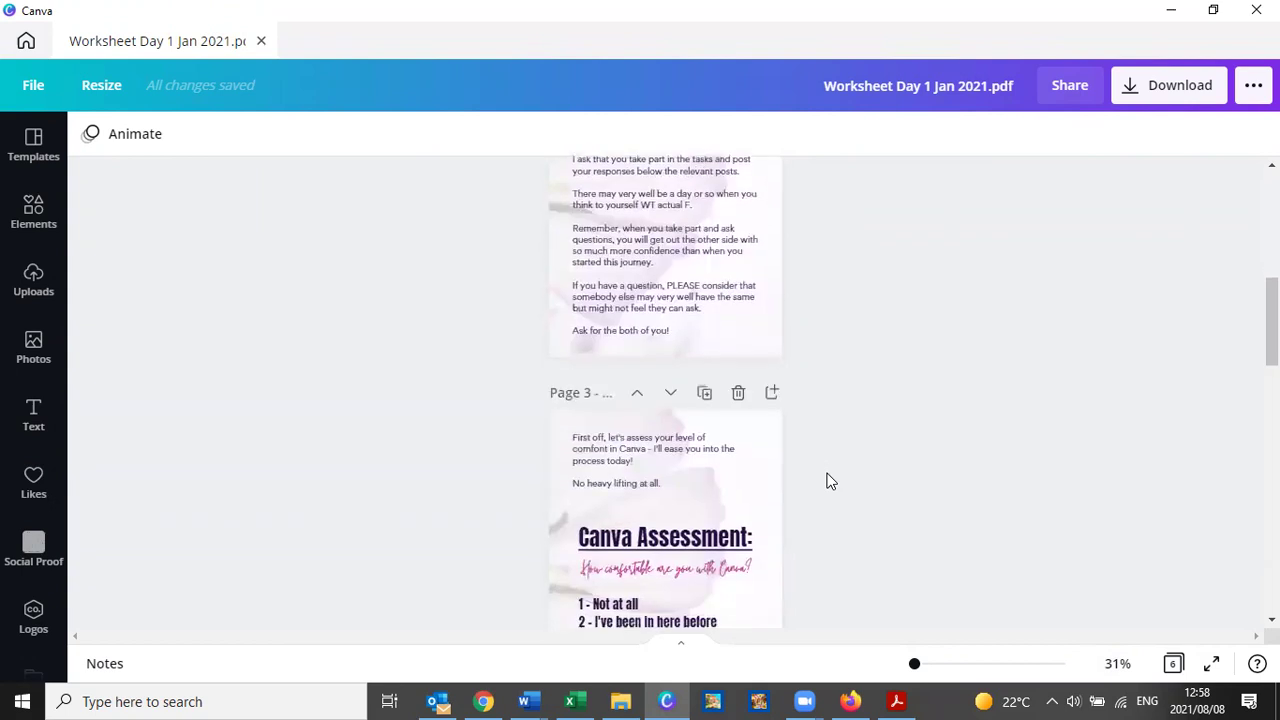
{"action": "scroll", "coordinate": [829, 481], "scroll_direction": "up", "scroll_amount": 6}
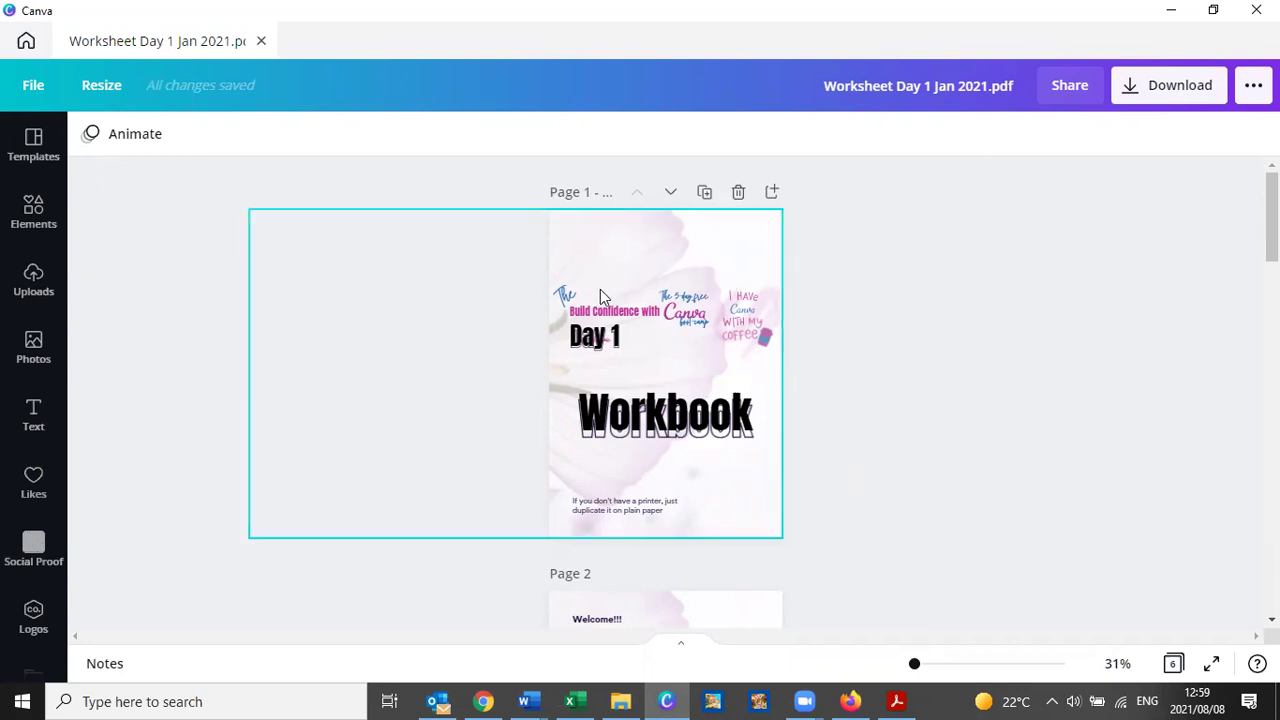
Shift the outlined Workbook copy lower and lay the black Workbook title over it, above the printer note
{"action": "left_click", "coordinate": [655, 425]}
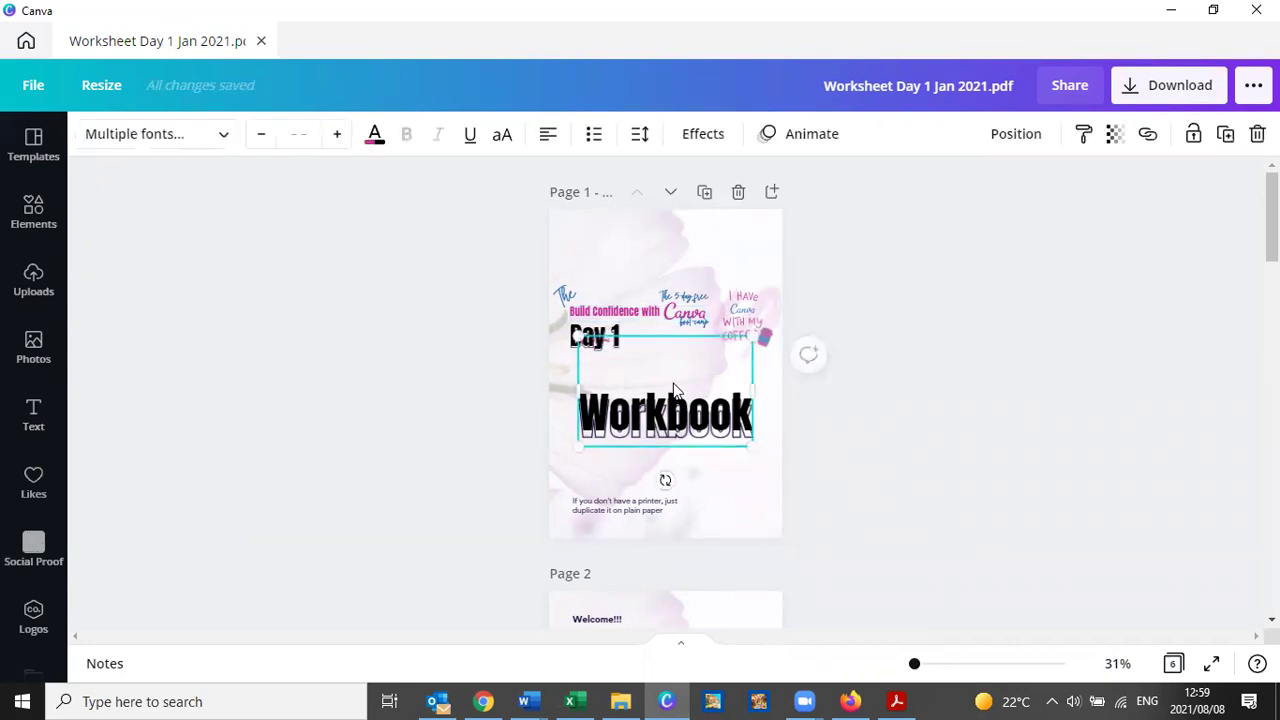
{"action": "left_click_drag", "start_coordinate": [678, 393], "coordinate": [713, 323]}
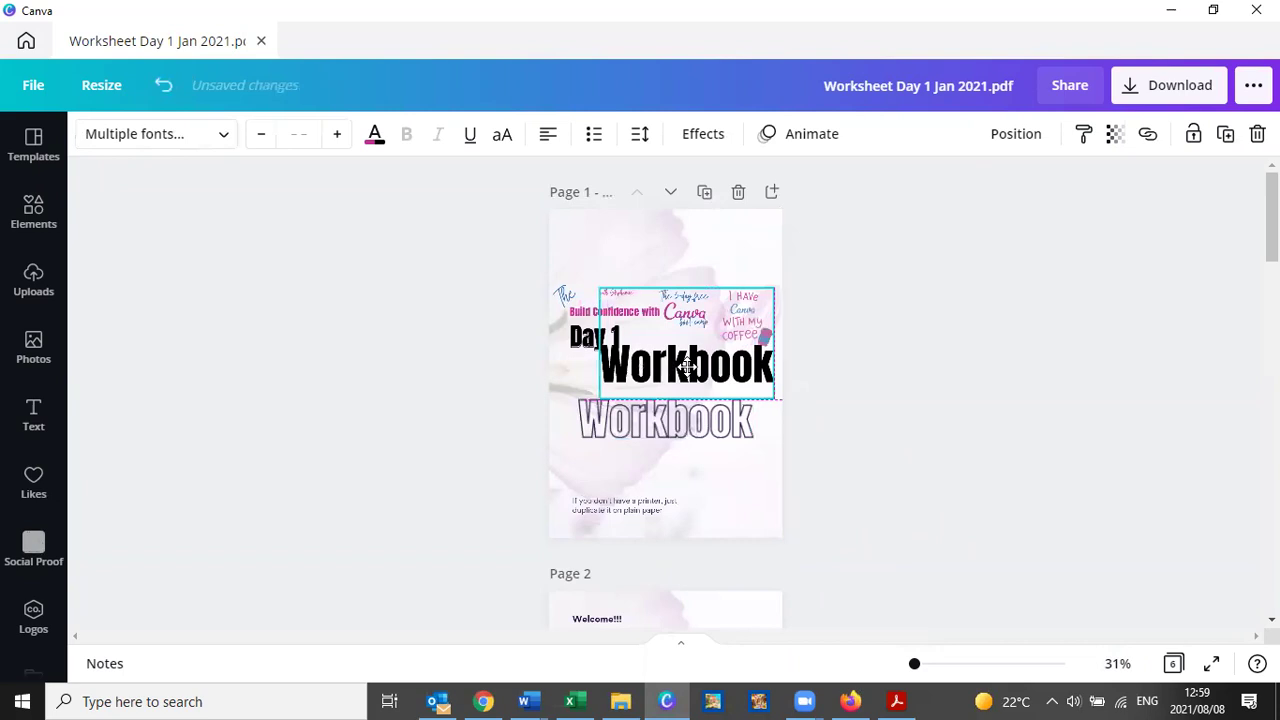
{"action": "left_click", "coordinate": [635, 425]}
{"action": "left_click_drag", "start_coordinate": [628, 458], "coordinate": [617, 482]}
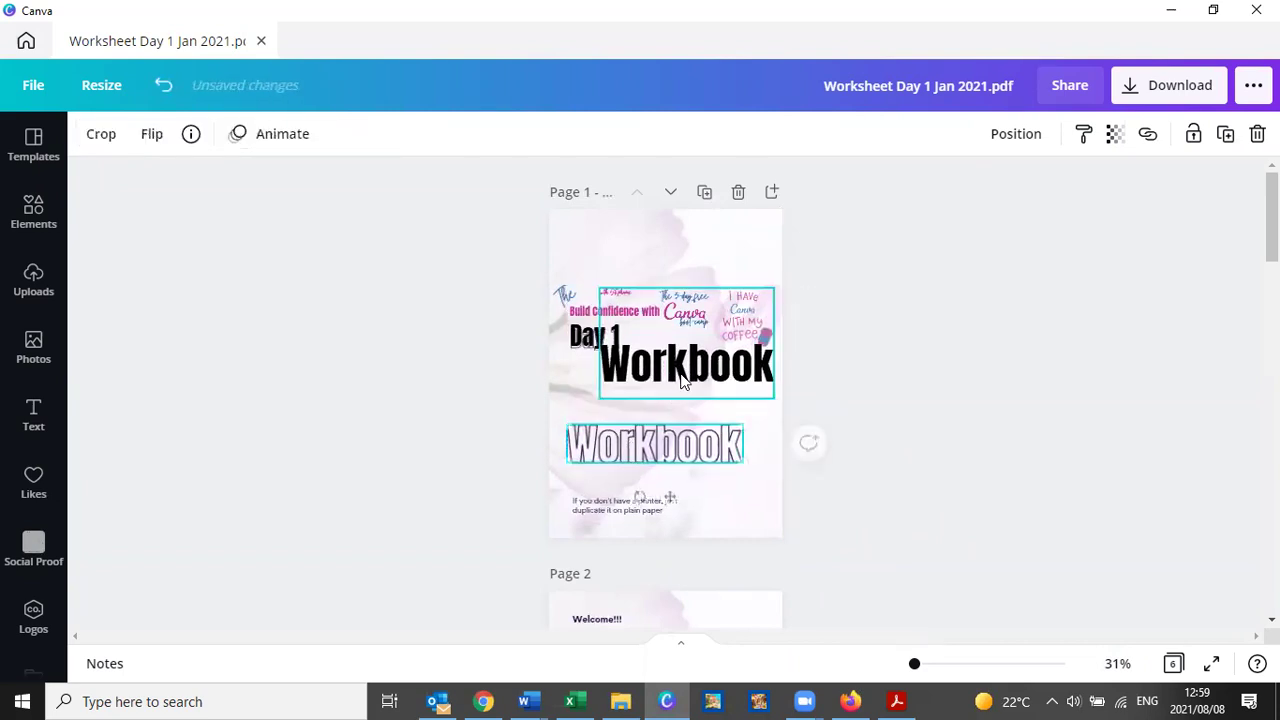
{"action": "left_click_drag", "start_coordinate": [672, 372], "coordinate": [721, 386]}
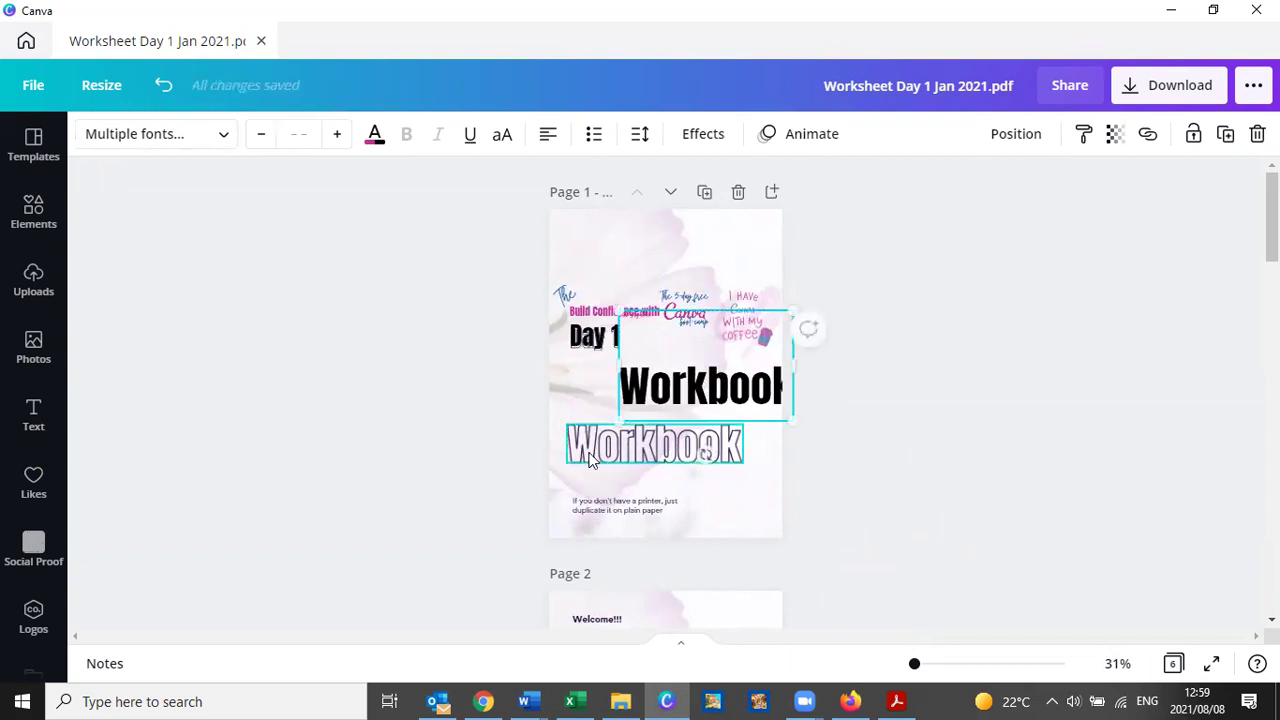
{"action": "left_click", "coordinate": [672, 456]}
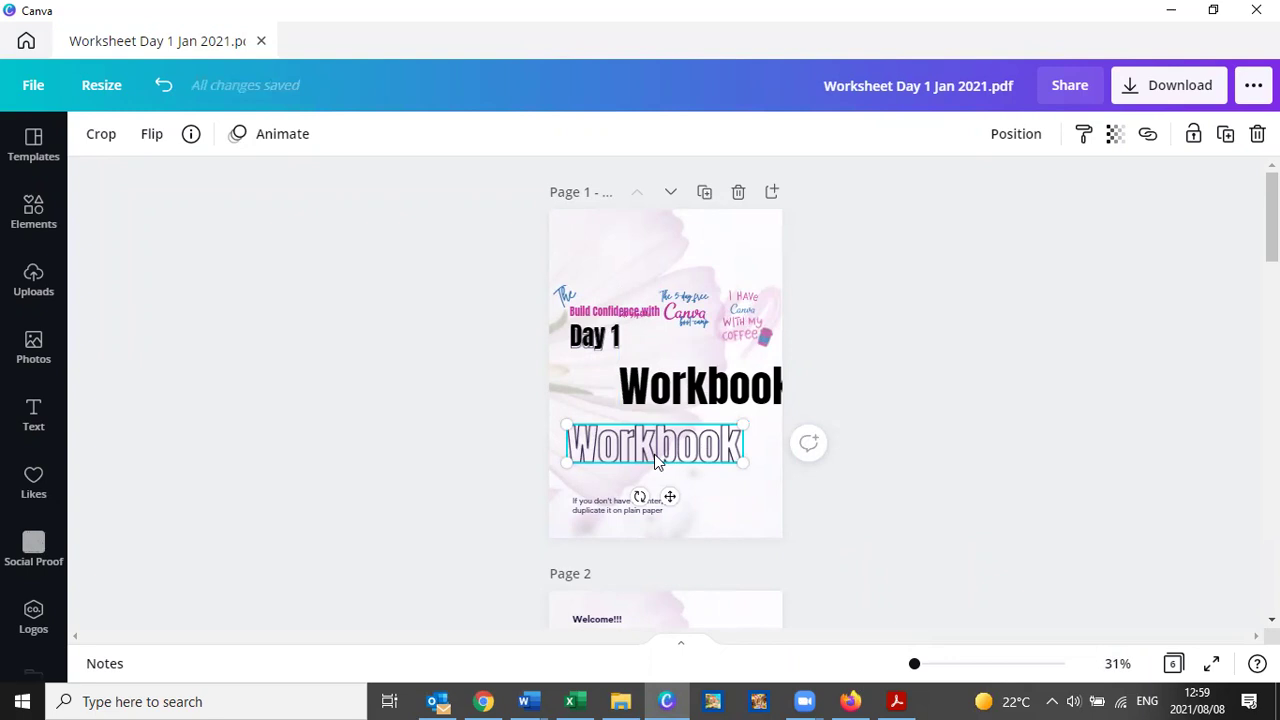
{"action": "left_click_drag", "start_coordinate": [708, 394], "coordinate": [655, 443]}
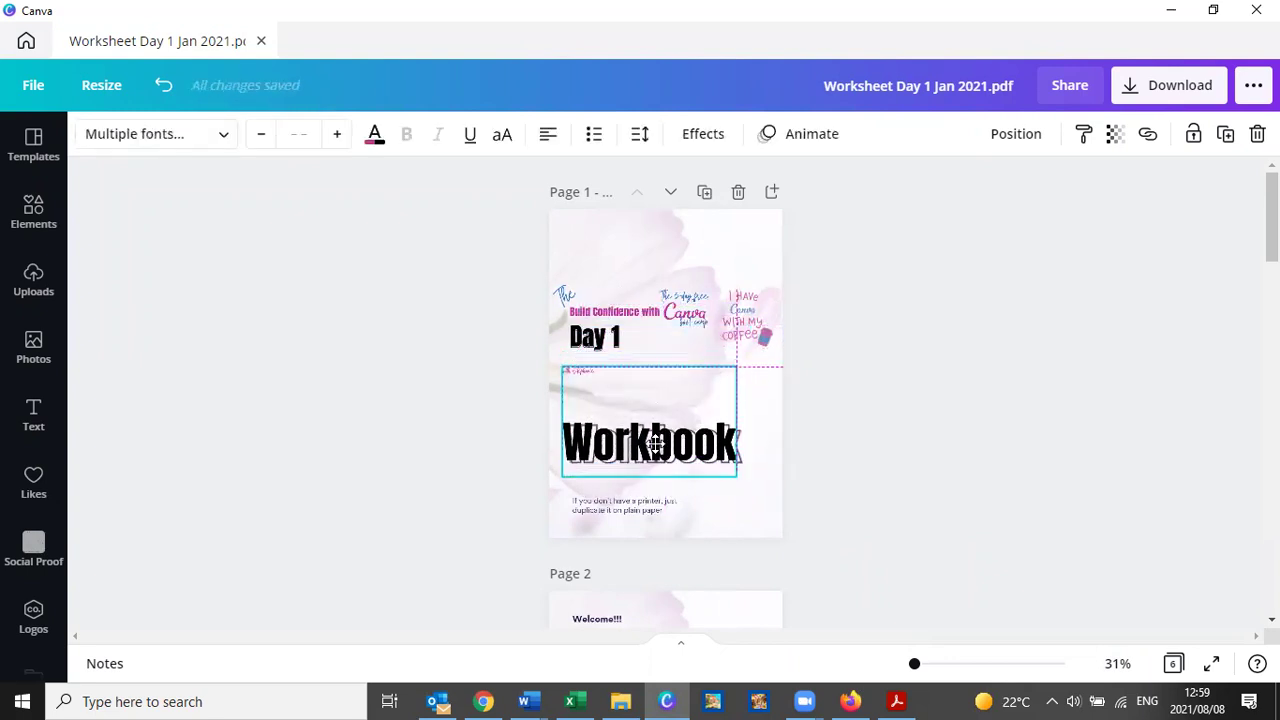
{"action": "left_click", "coordinate": [915, 488]}
{"action": "left_click", "coordinate": [655, 447]}
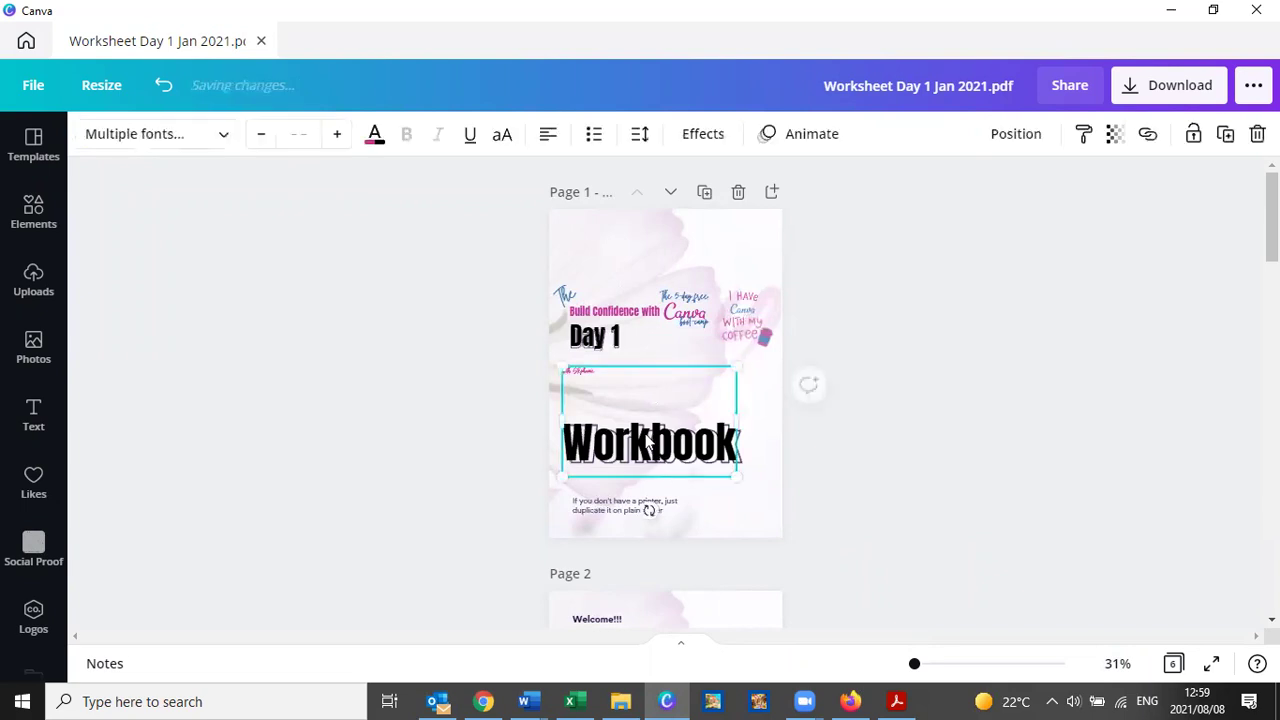
Turn the Workbook title text pink
{"action": "left_click", "coordinate": [375, 133]}
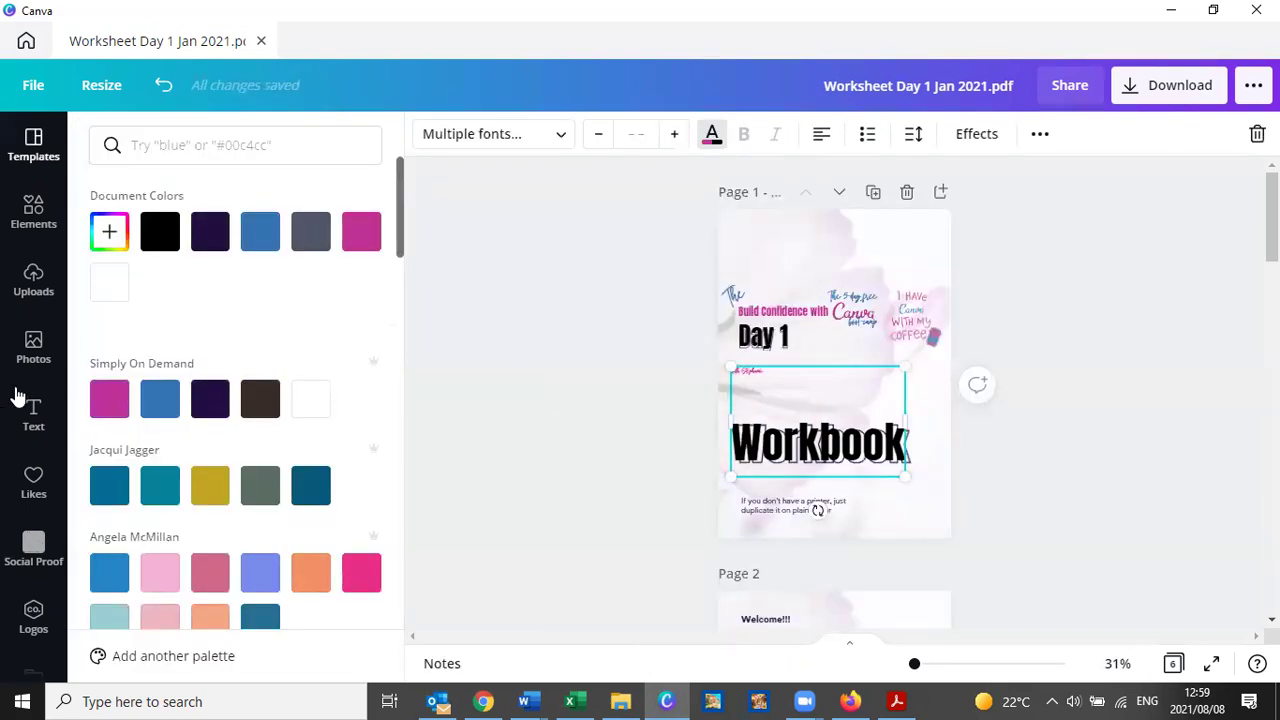
{"action": "left_click", "coordinate": [109, 398]}
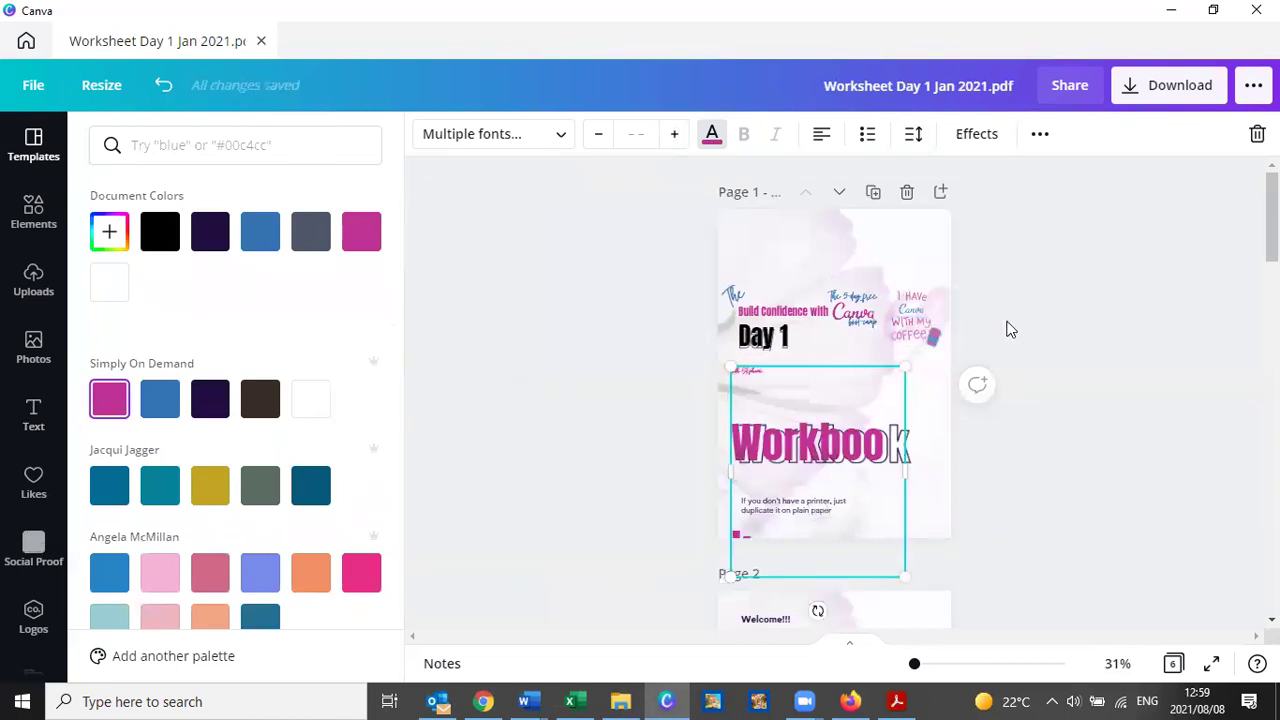
{"action": "left_click", "coordinate": [890, 445]}
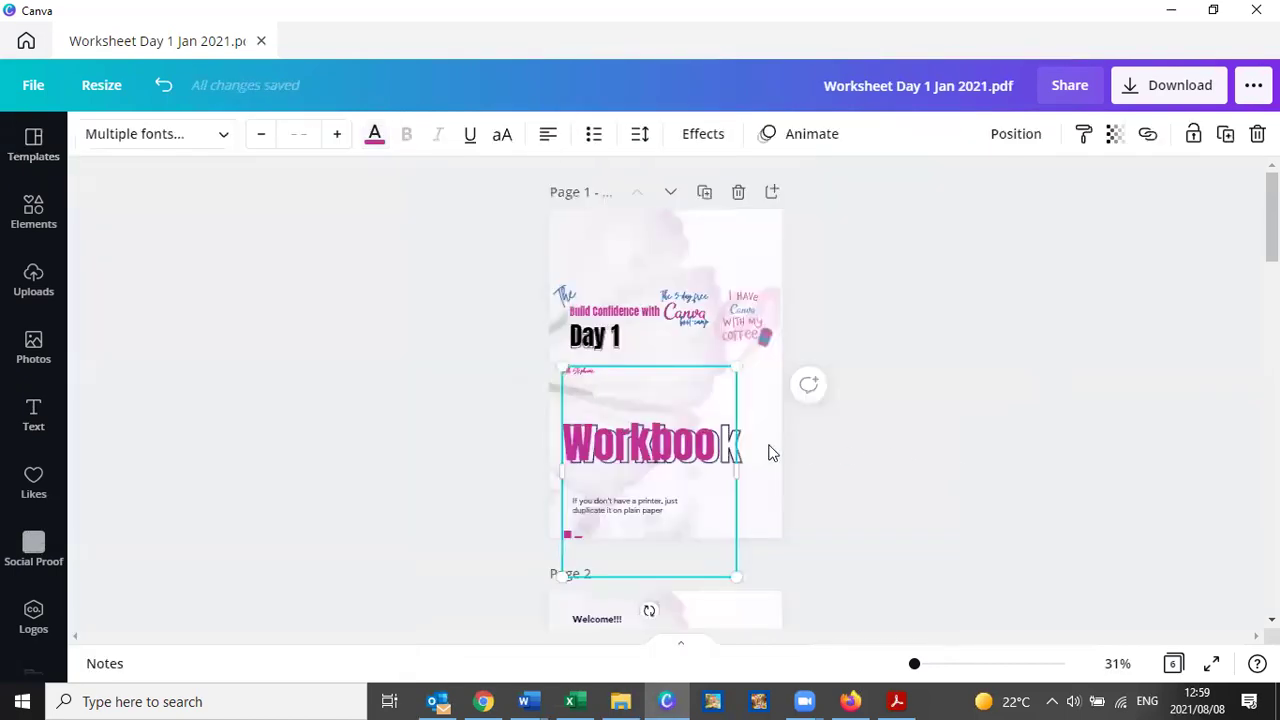
Widen the pink Workbook onto one line and lay it back over the outlined copy
{"action": "left_click_drag", "start_coordinate": [654, 447], "coordinate": [666, 403]}
{"action": "left_click_drag", "start_coordinate": [749, 432], "coordinate": [777, 431]}
{"action": "left_click_drag", "start_coordinate": [667, 408], "coordinate": [700, 453]}
{"action": "left_click", "coordinate": [937, 450]}
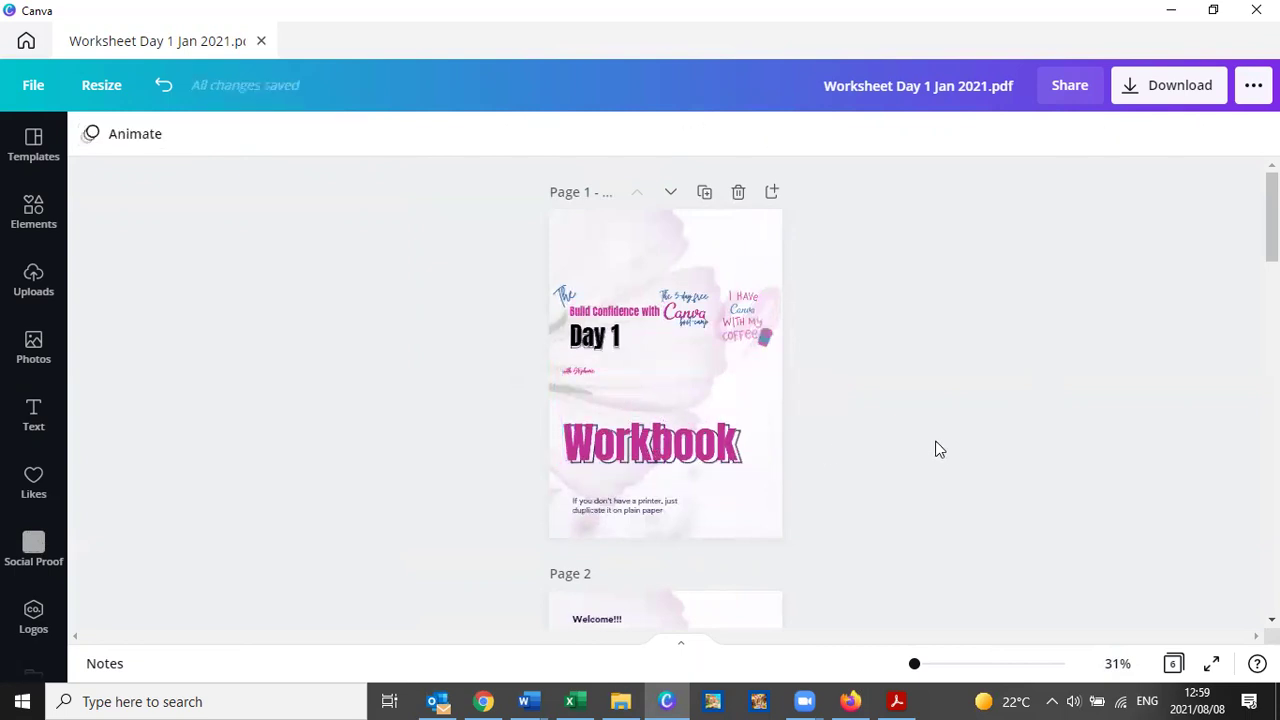